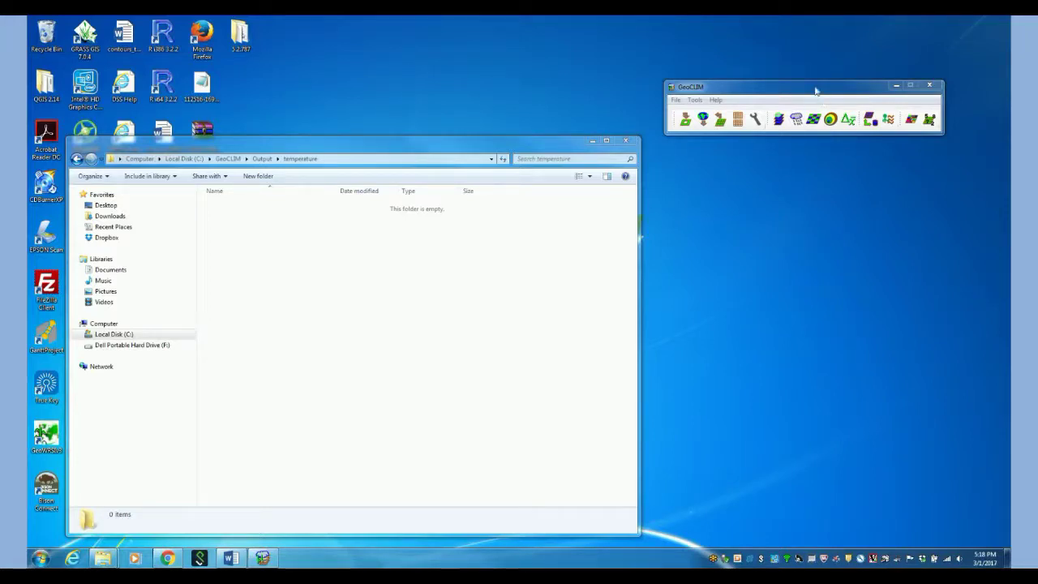
Step: Place the GeoCLIM toolbar up-left and the temperature folder window right, then bring up Settings
left_click_drag(816, 91, 612, 62)
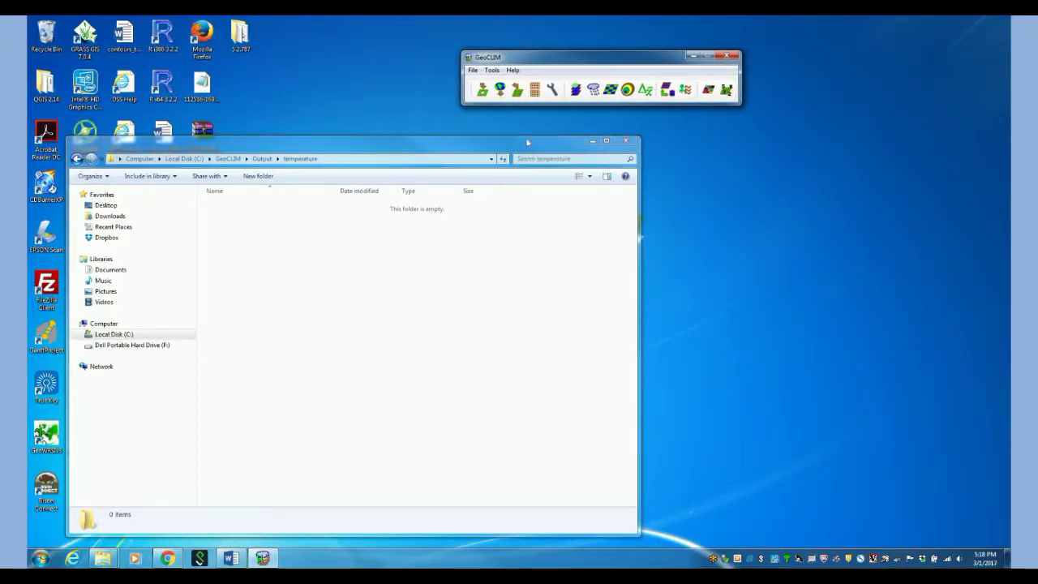
left_click_drag(527, 142, 755, 150)
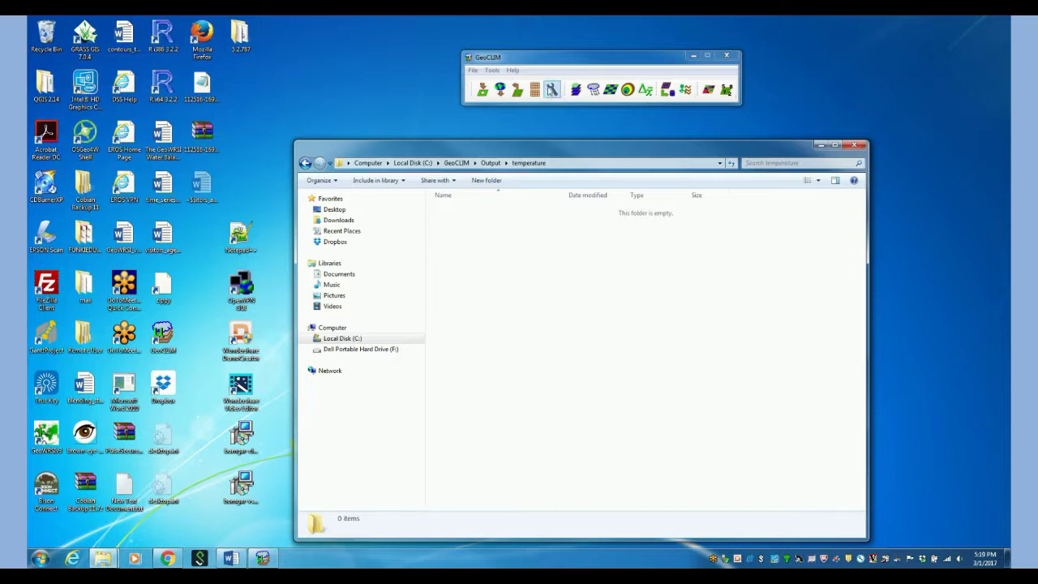
left_click(551, 89)
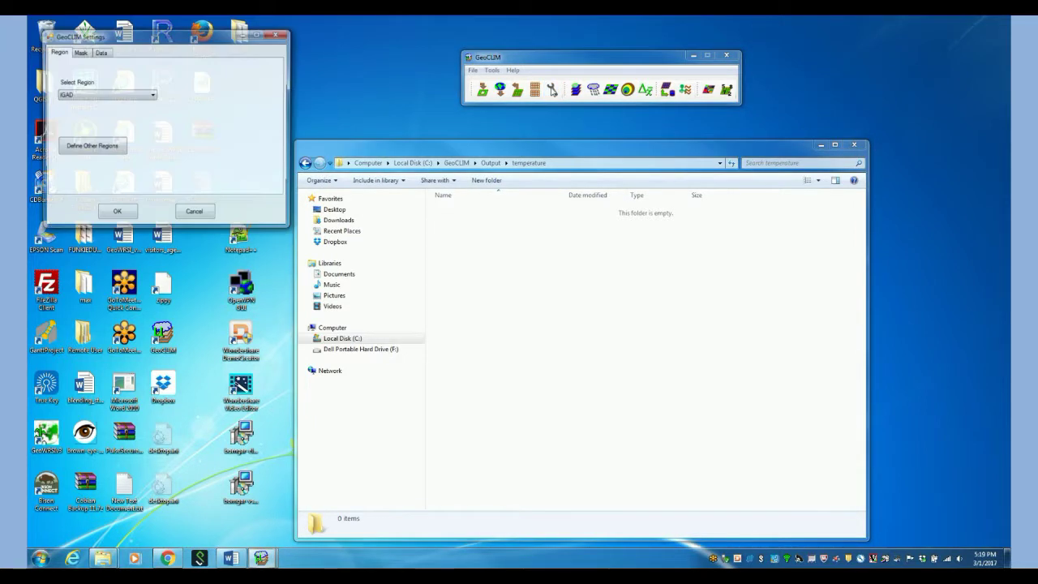
Step: Inspect the user-defined datasets, including CHIRTS_Tmax_AFRICA_MONTHLY, in the Data settings, then cancel unchanged
left_click_drag(210, 36, 529, 206)
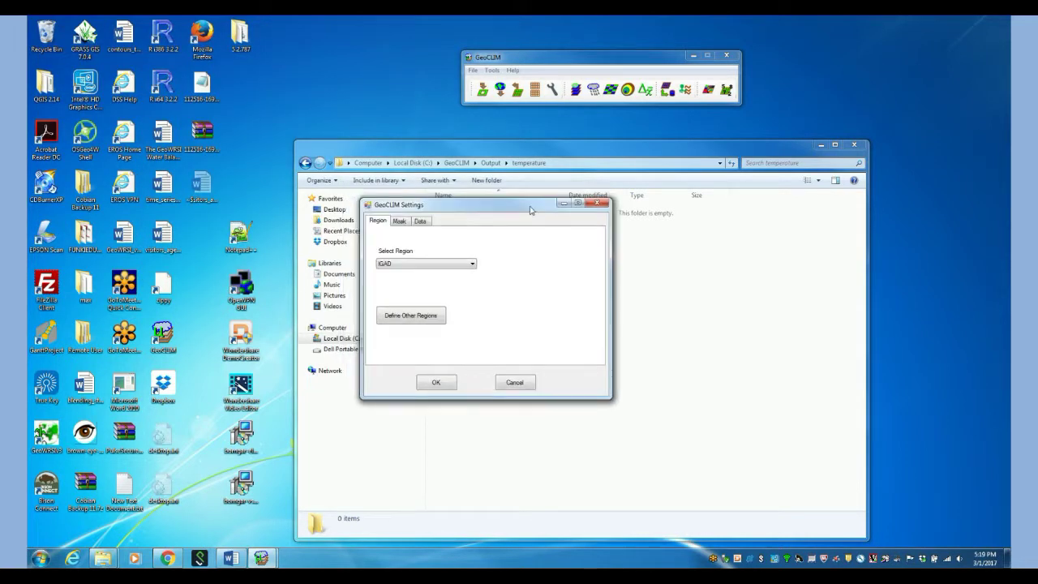
left_click(421, 222)
left_click(423, 247)
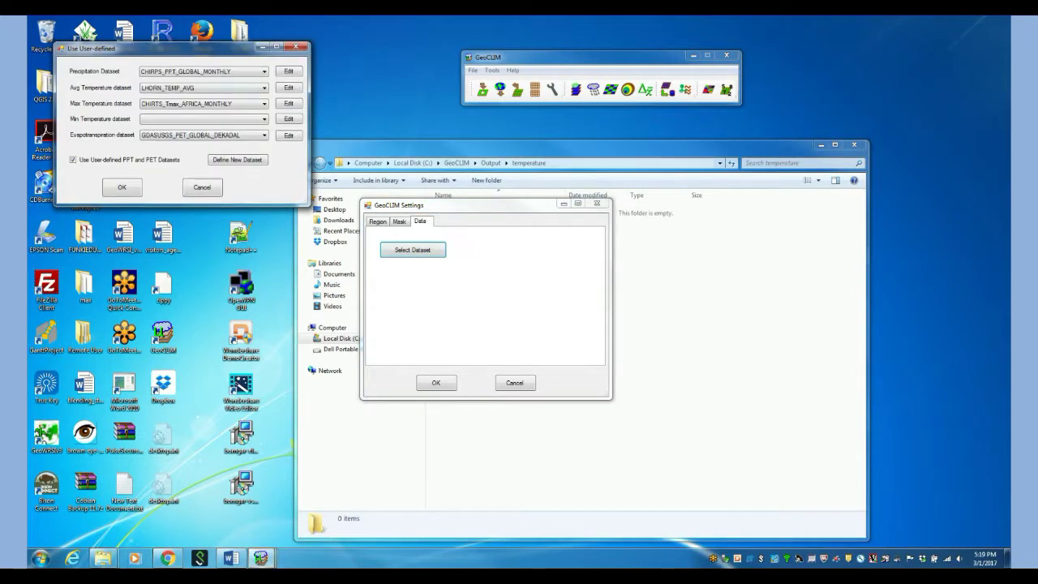
left_click_drag(162, 48, 609, 175)
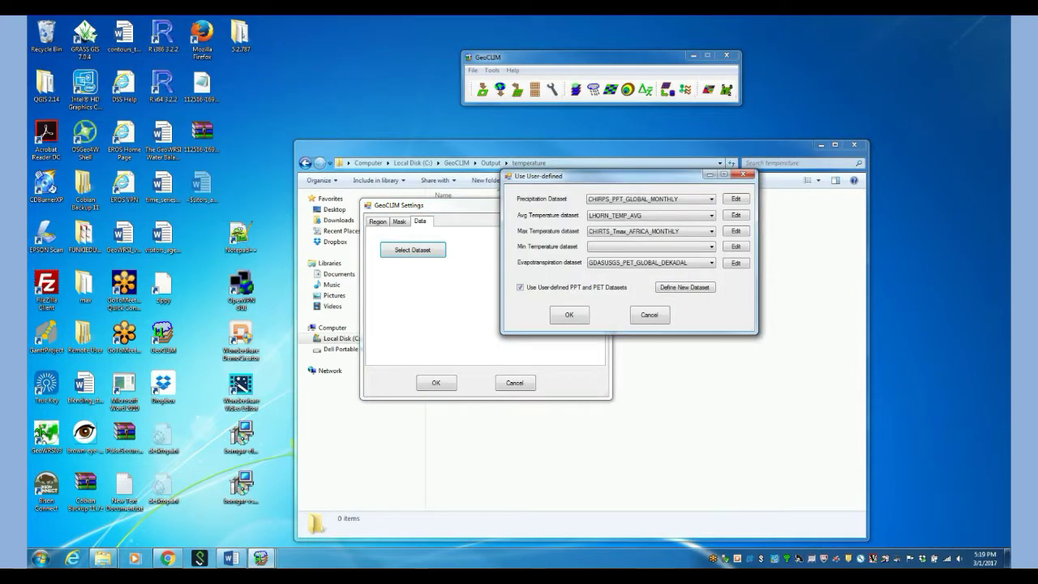
left_click(643, 319)
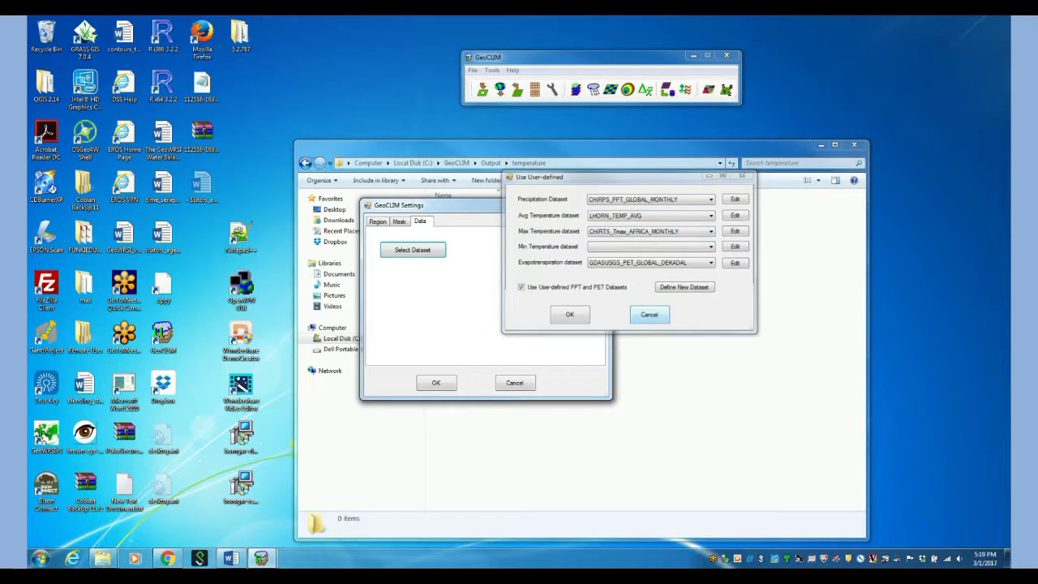
left_click(513, 383)
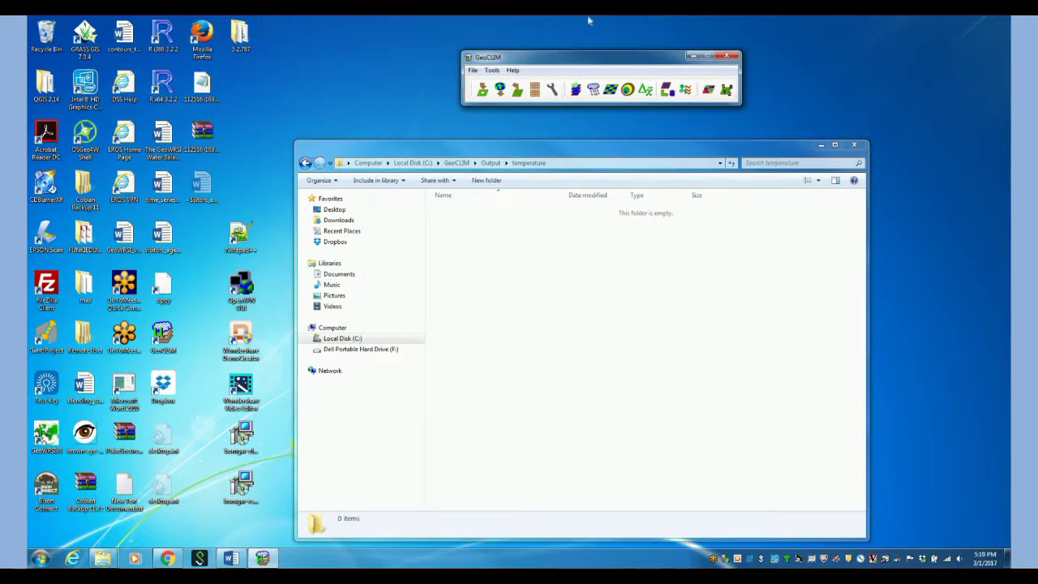
Step: Configure a Climatological Analysis of Max Temperature with Jun–Sep seasonal averages over 2005–2016
mouse_move(581, 58)
left_mouse_down()
mouse_move(586, 42)
mouse_move(589, 55)
left_mouse_up()
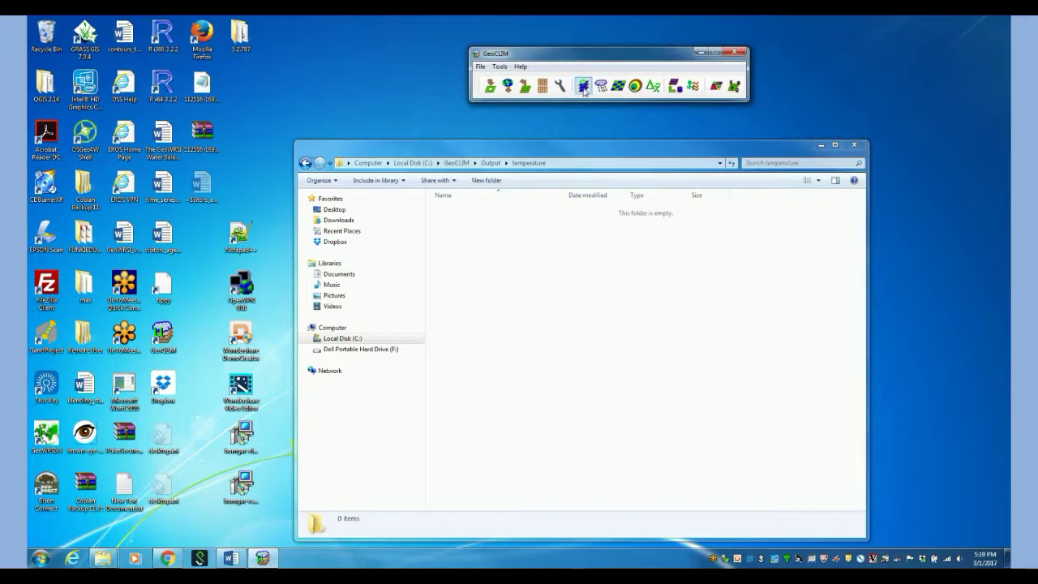
left_click(583, 85)
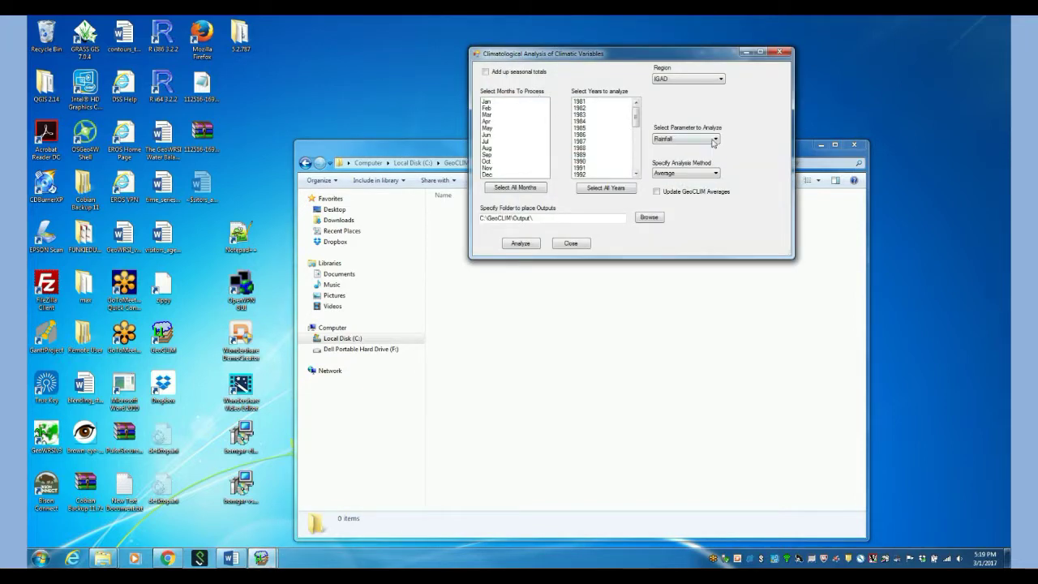
left_click(717, 140)
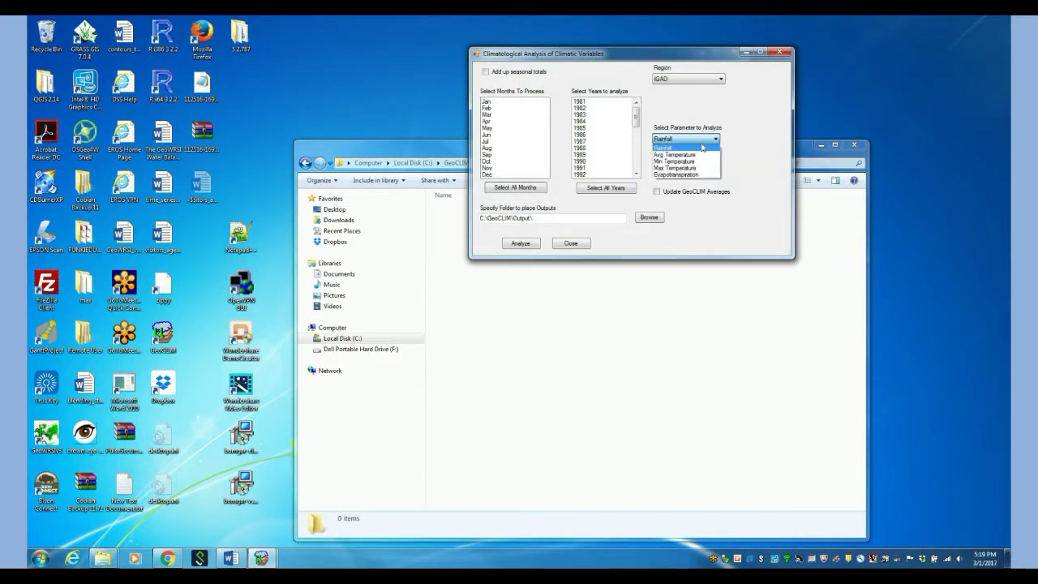
left_click(679, 173)
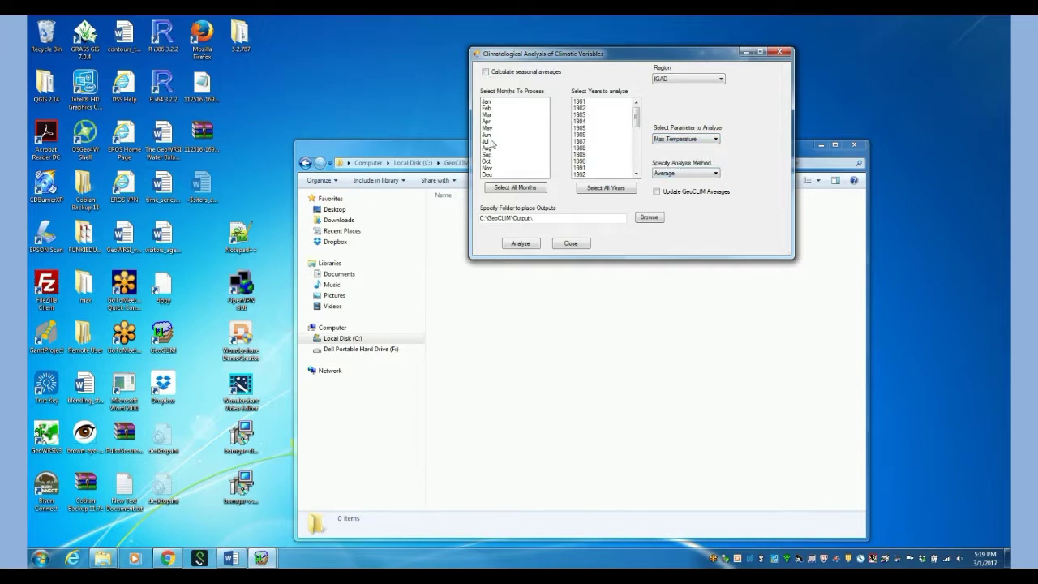
left_click_drag(489, 136, 491, 156)
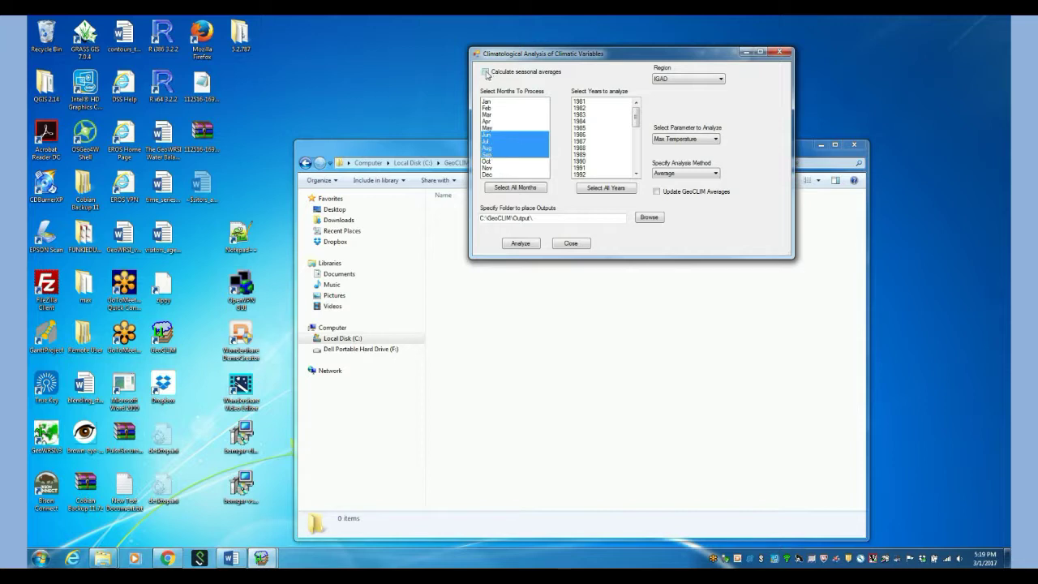
left_click(486, 72)
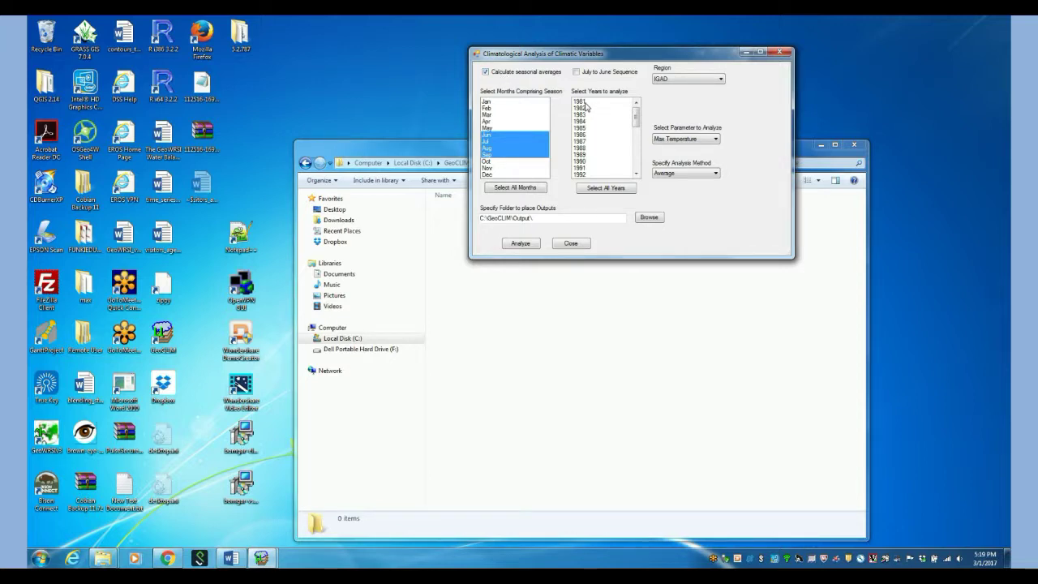
left_click_drag(581, 102, 582, 174)
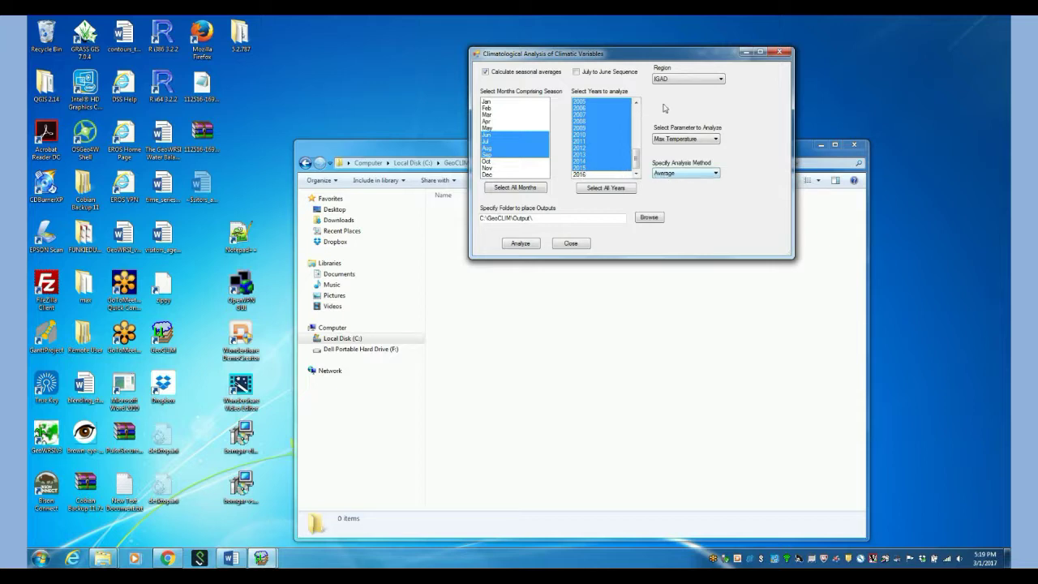
left_click_drag(657, 57, 737, 33)
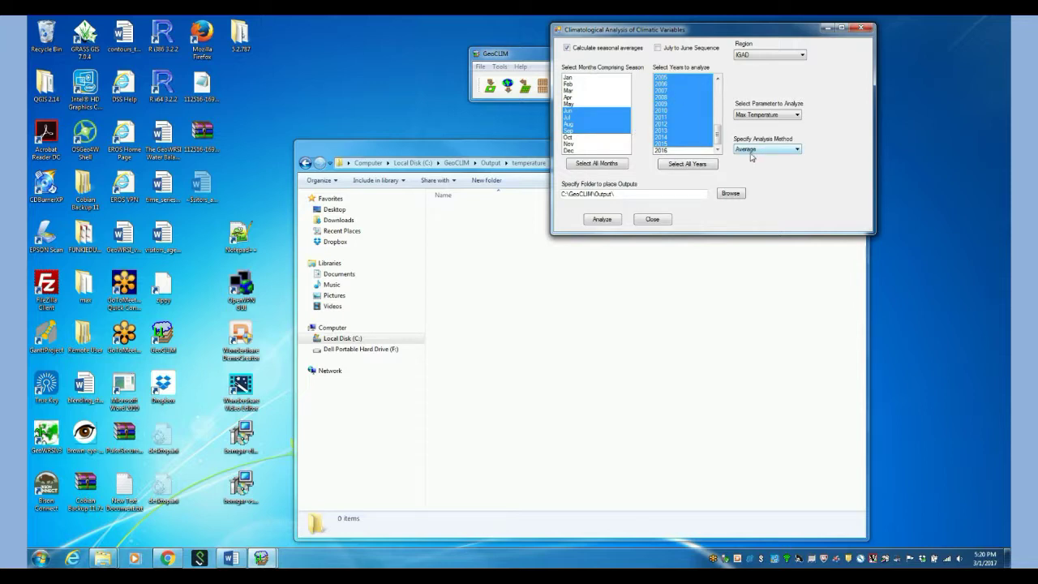
left_click_drag(509, 162, 475, 185)
Step: Browse to C:\GeoCLIM\Output\temperature and set it as the analysis output folder
left_click(710, 37)
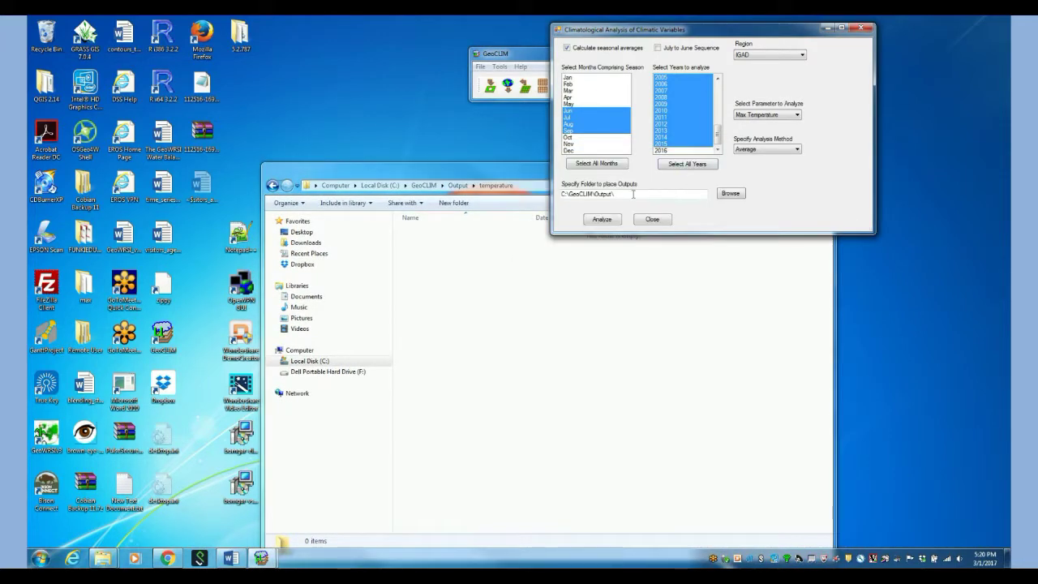
left_click(728, 193)
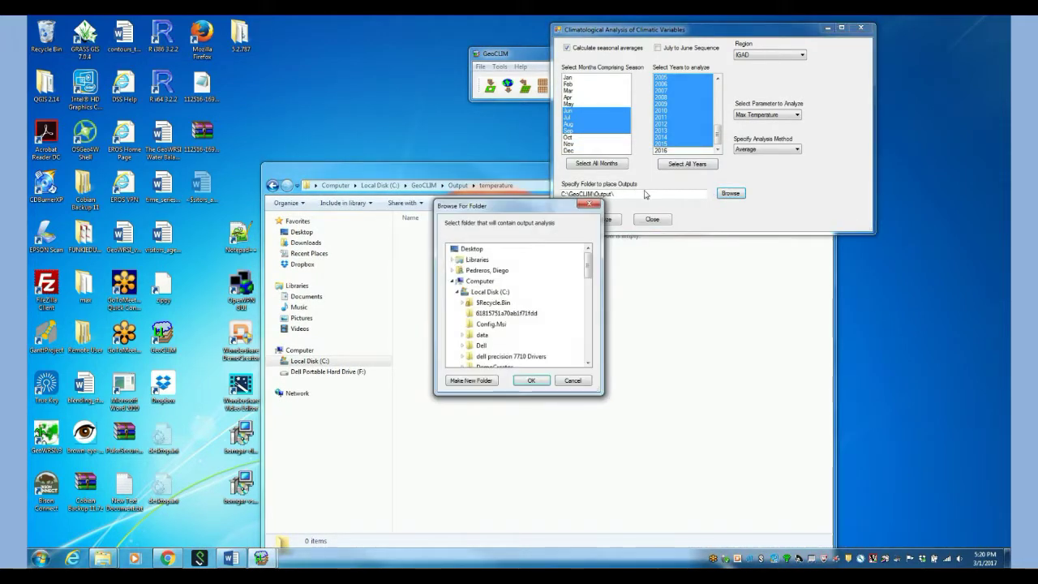
left_click_drag(590, 265, 593, 284)
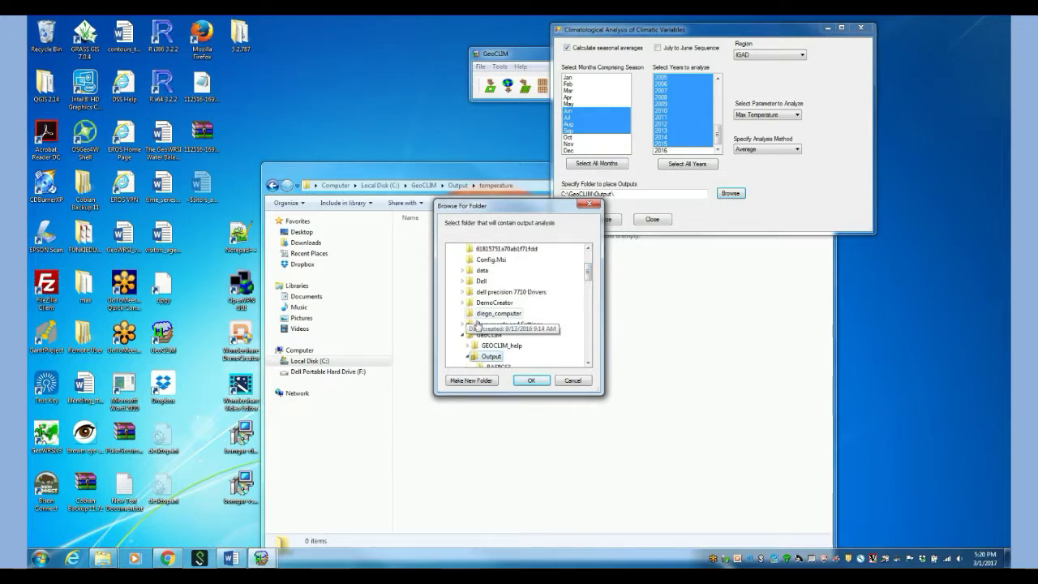
left_click_drag(588, 274, 593, 305)
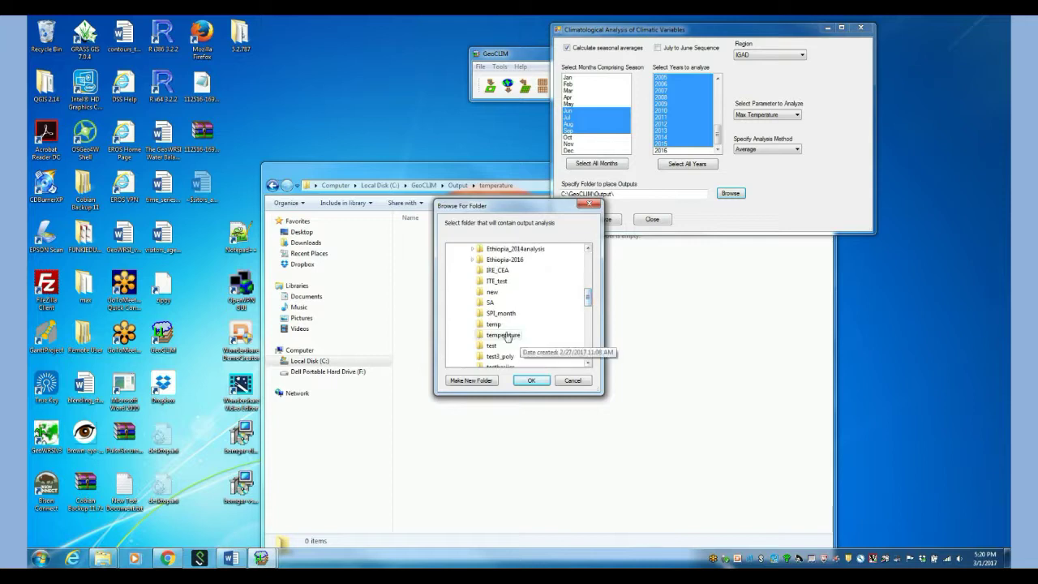
left_click(504, 335)
left_click(531, 380)
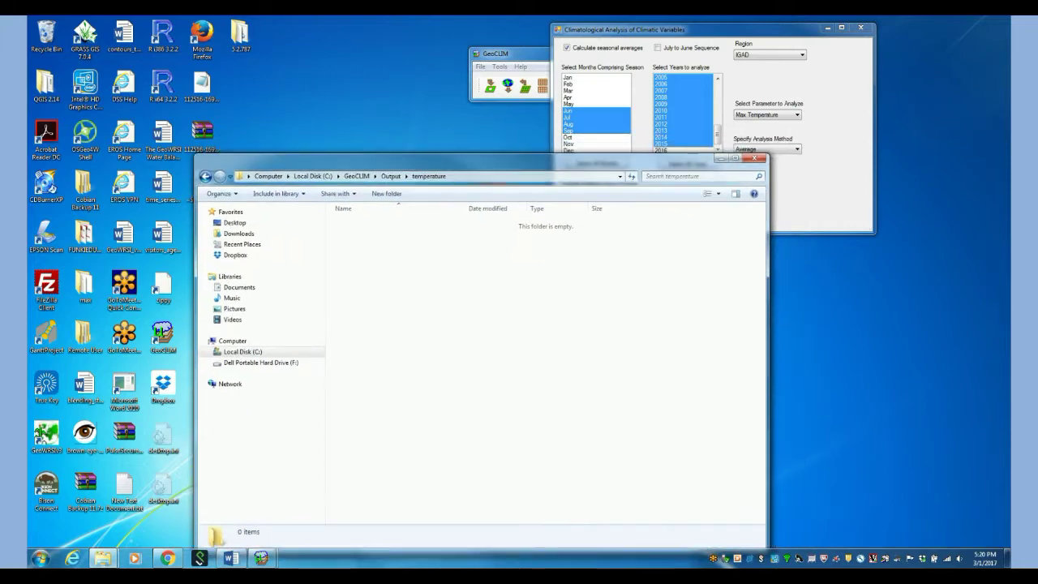
left_click(791, 31)
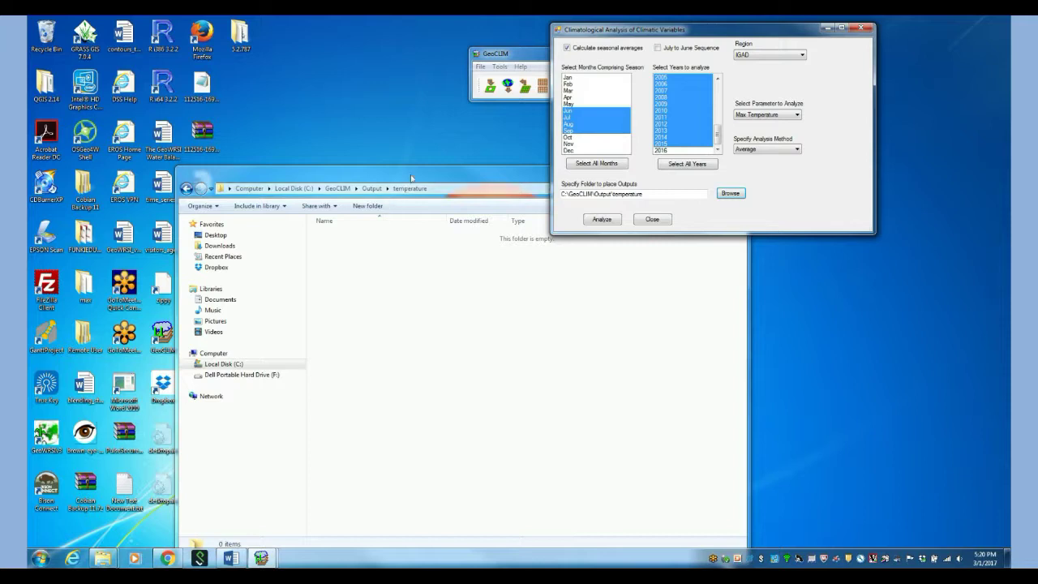
Step: Run the Jun–Sep average analysis, close the map, and check the 74 output files
left_click(608, 221)
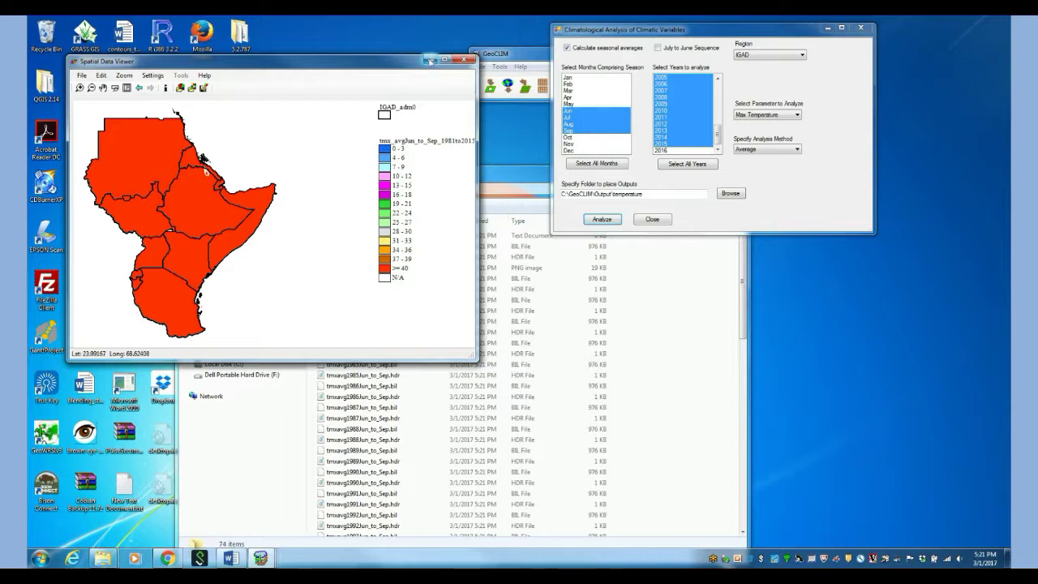
left_click(430, 60)
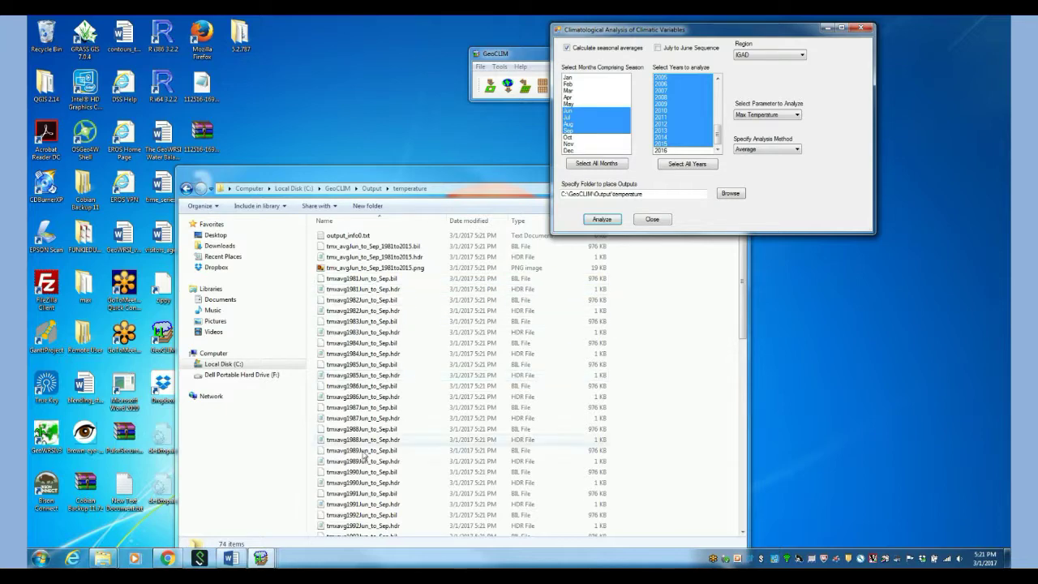
left_click_drag(390, 176, 376, 157)
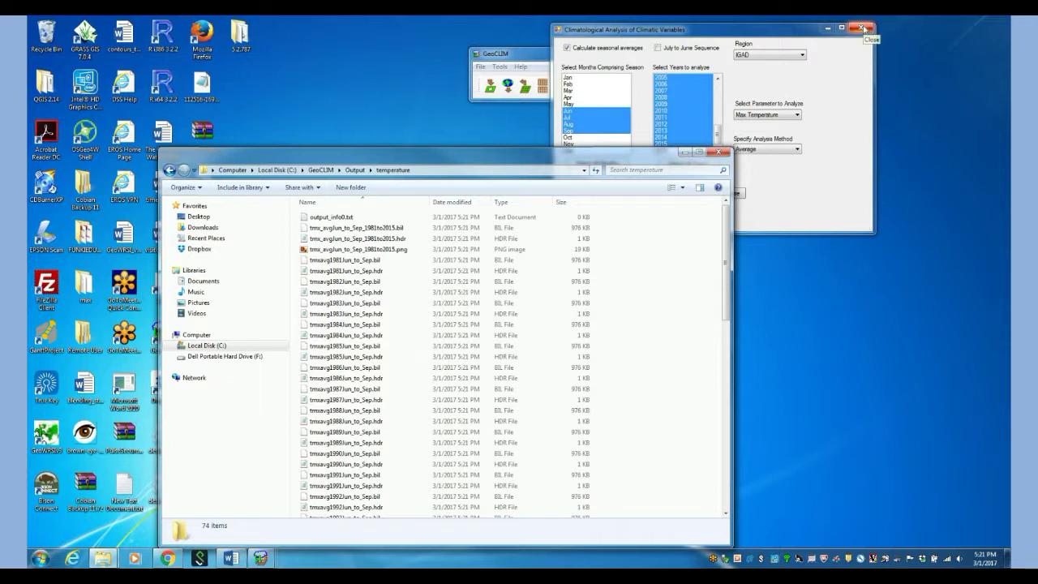
left_click(791, 31)
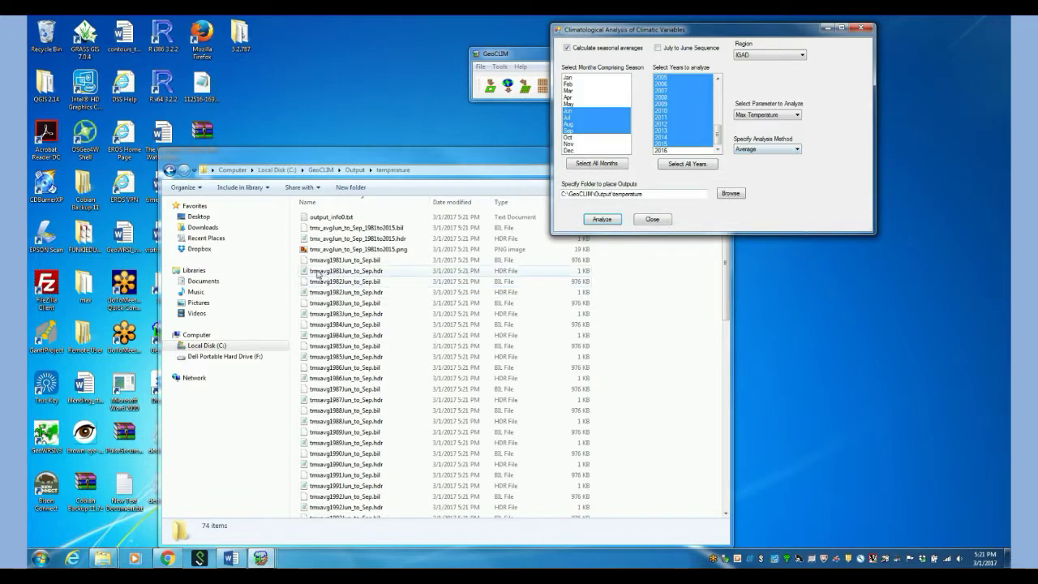
Step: Switch the analysis method to Trend, send results to C:\GeoCLIM\Output, and run it
left_click(797, 149)
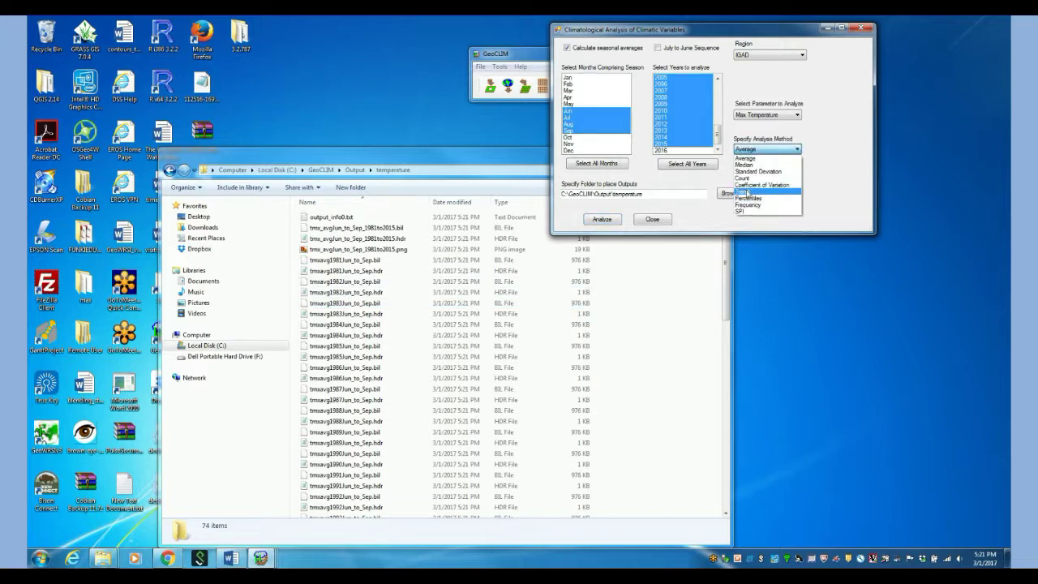
left_click(746, 192)
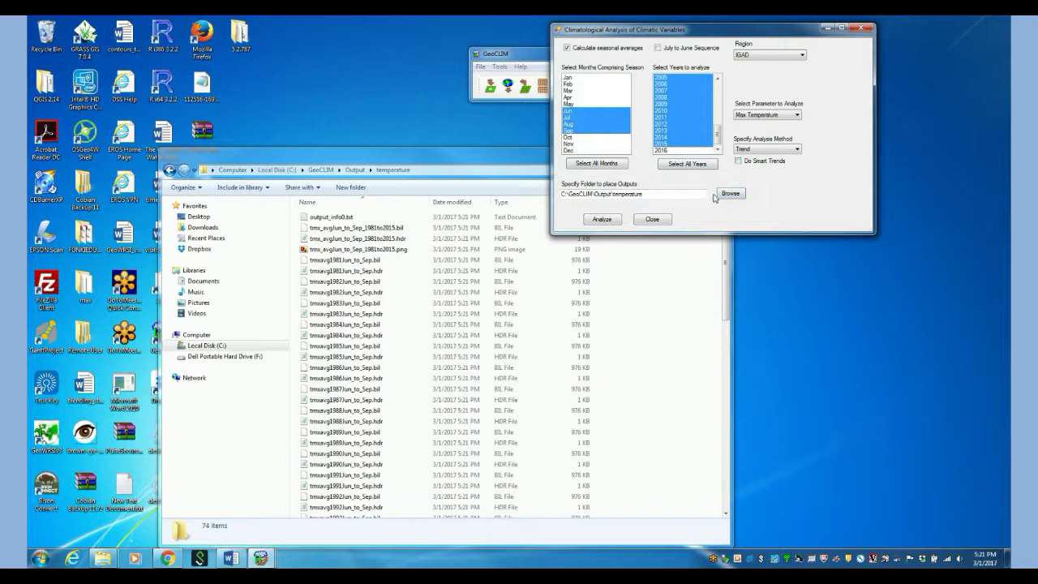
left_click(729, 194)
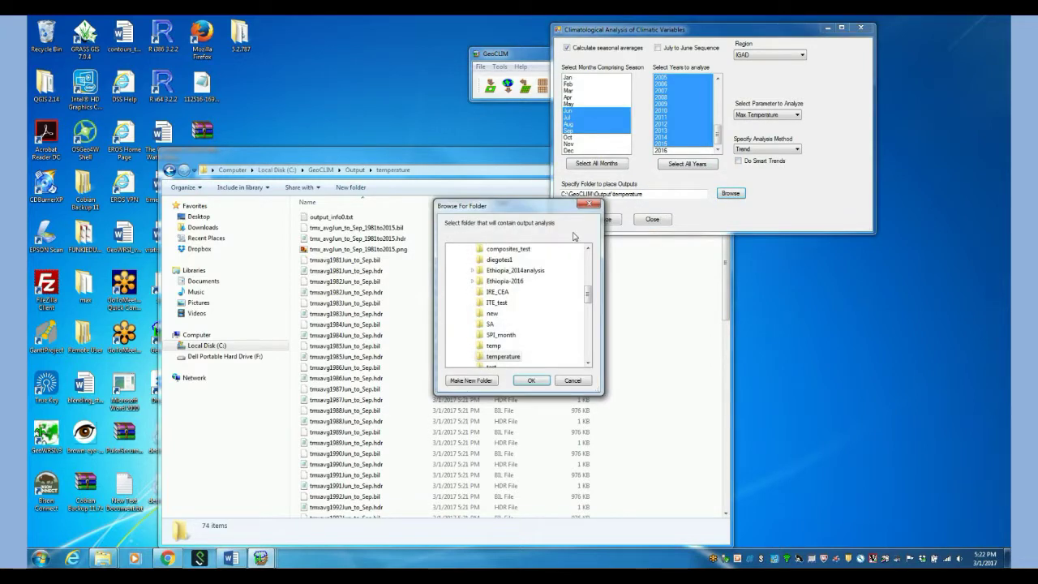
left_click_drag(587, 296, 589, 290)
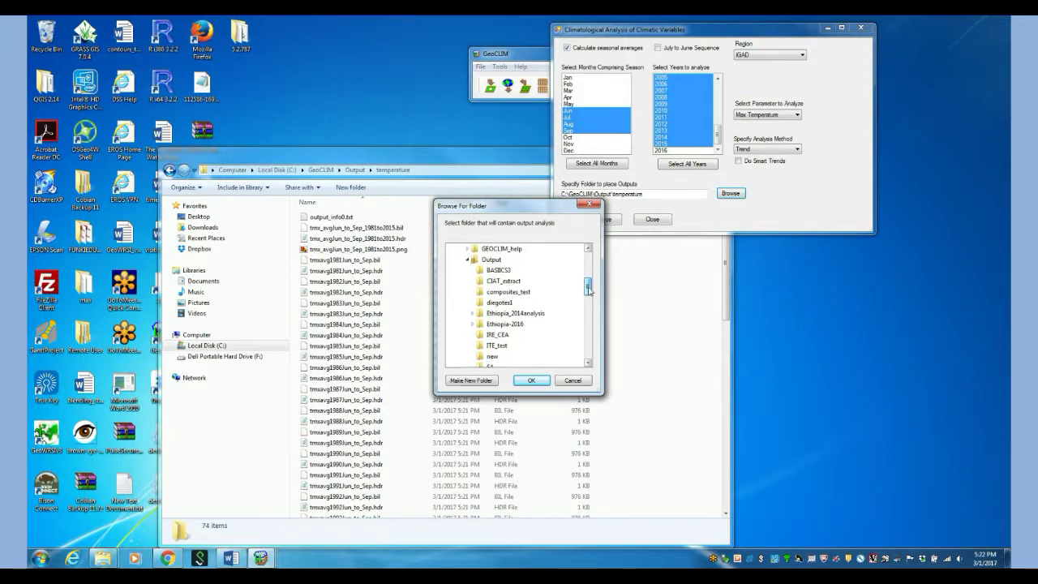
left_click(491, 259)
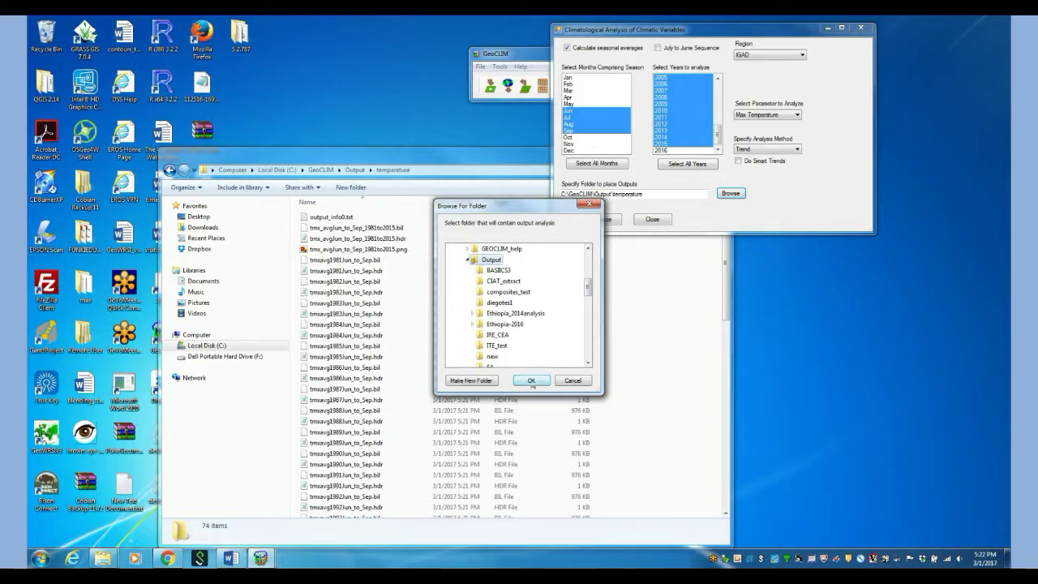
left_click(532, 380)
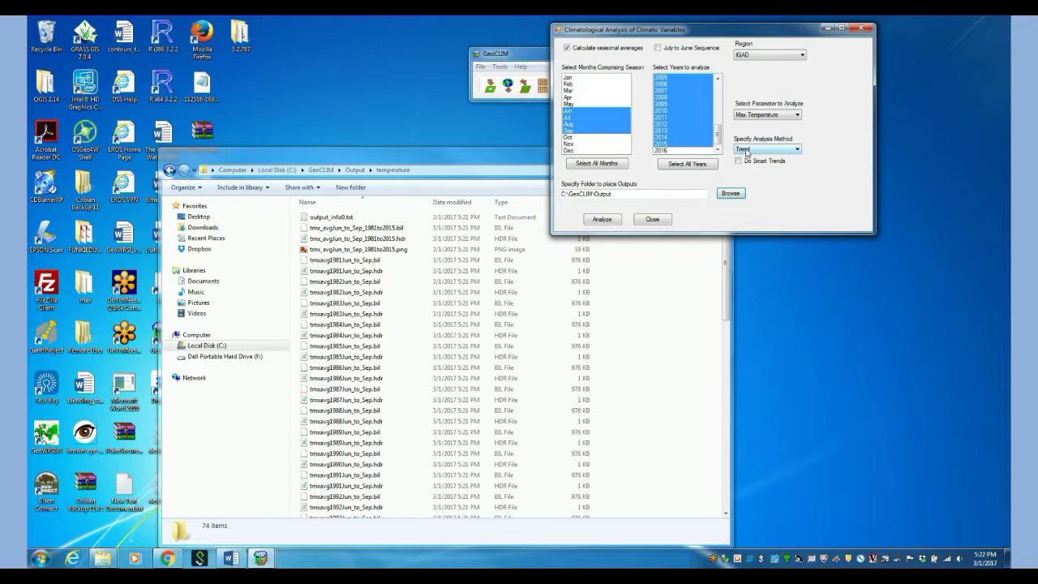
left_click(604, 221)
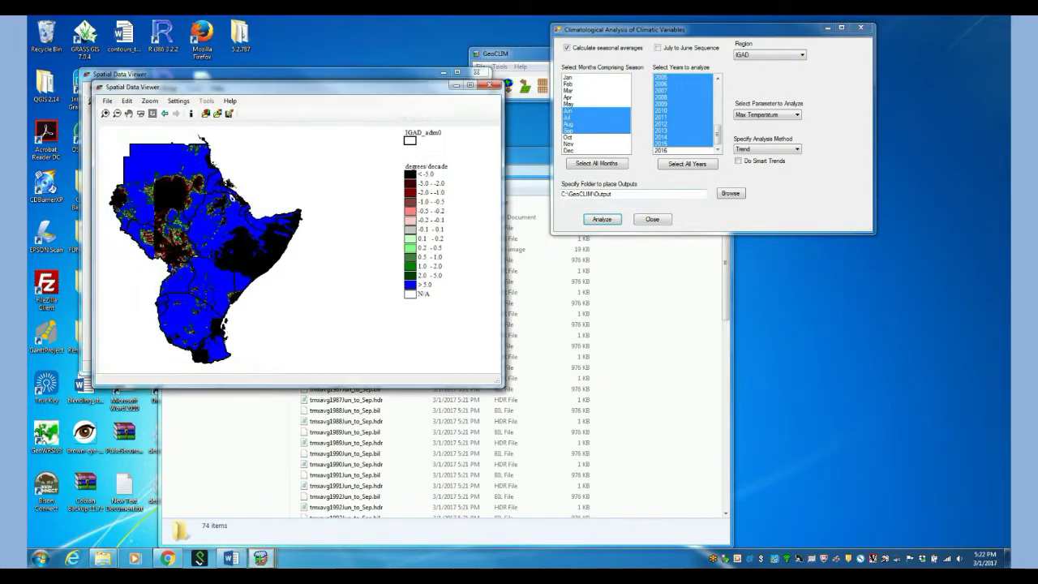
Step: Move the trend map down-right beside the green map and bring up its legend layer menu
left_click_drag(390, 79, 603, 107)
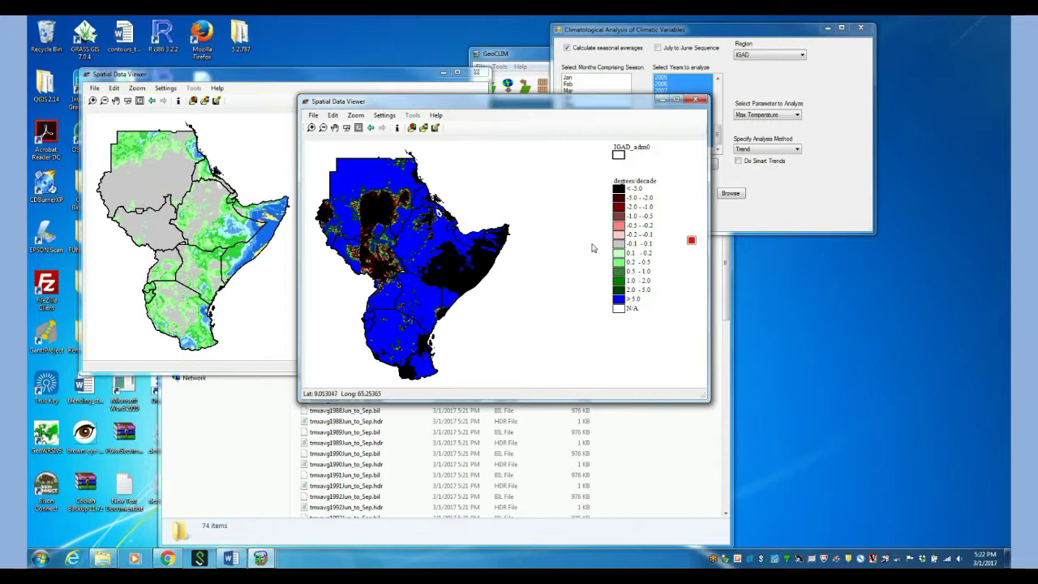
right_click(634, 245)
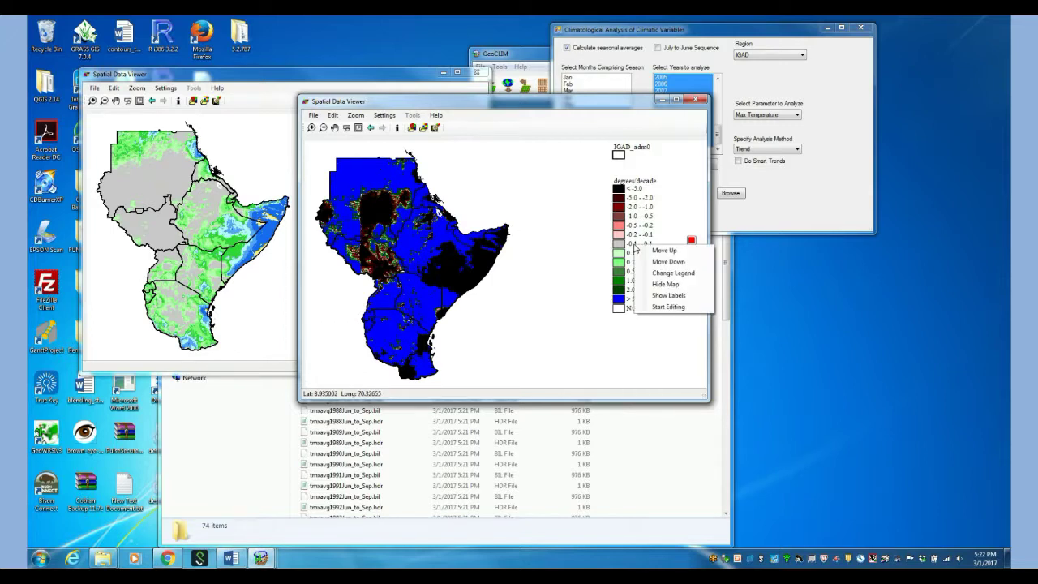
Step: Change the trend map legend to the GEOCLIM_help\mycolors\trend_temp_X100.clr colour table
left_click(668, 273)
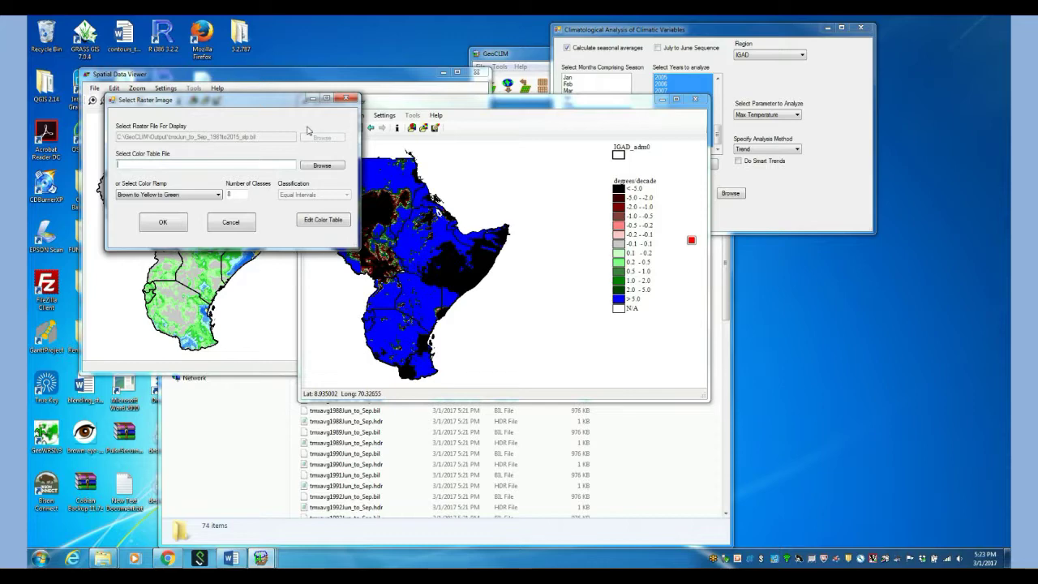
left_click(320, 164)
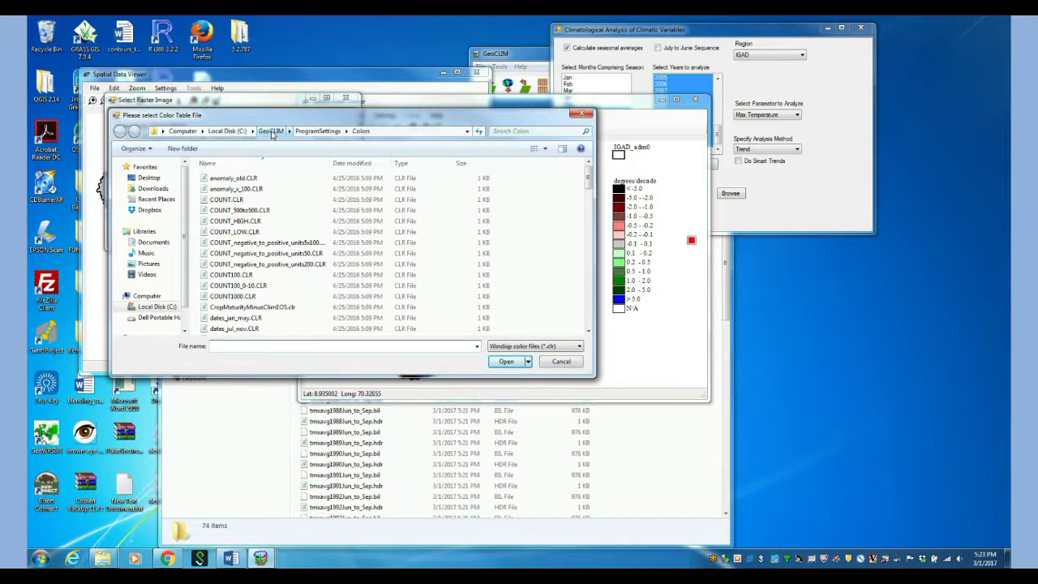
left_click(271, 131)
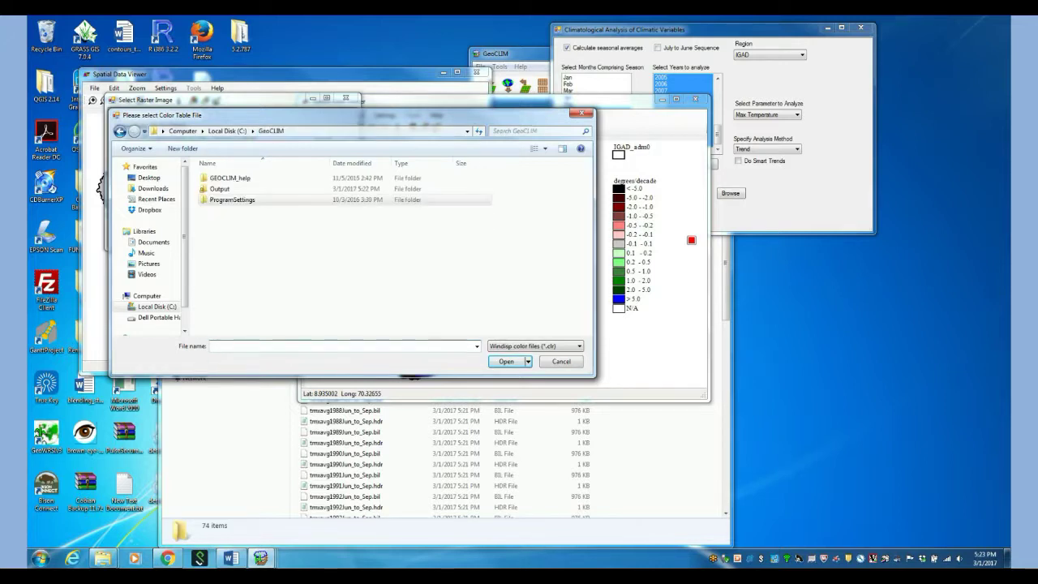
double_click(231, 178)
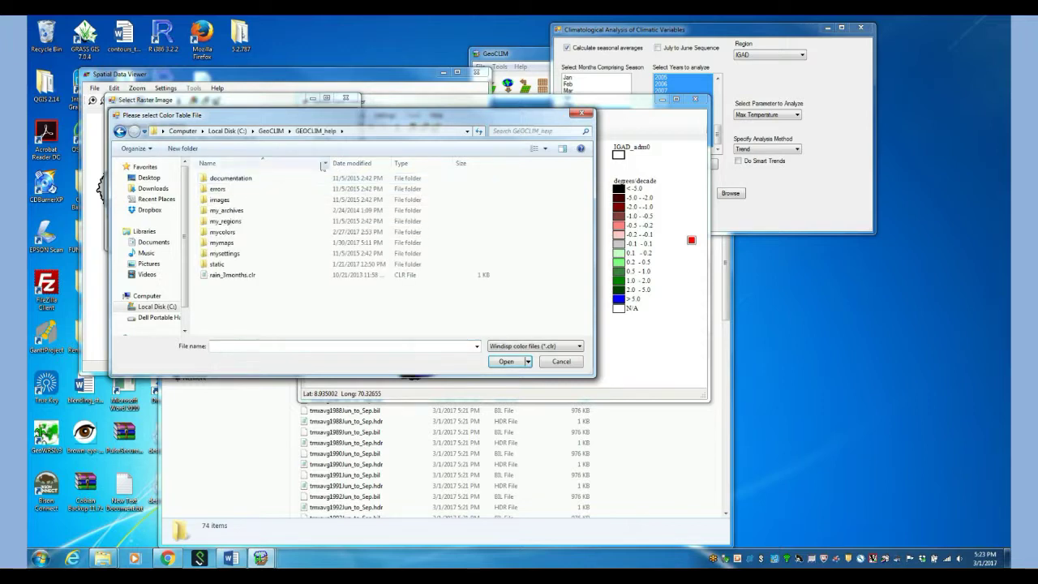
double_click(223, 234)
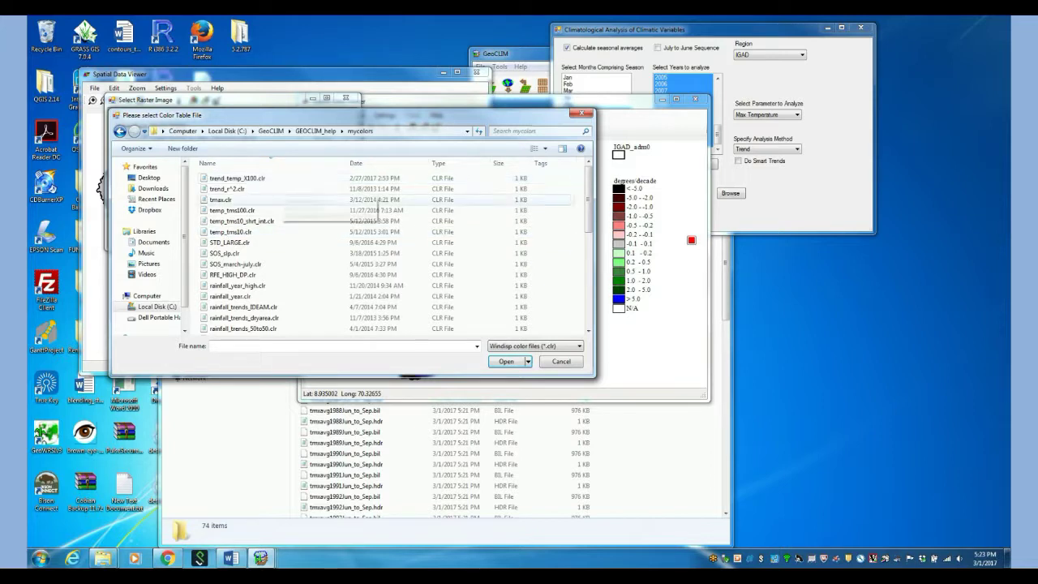
left_click(243, 180)
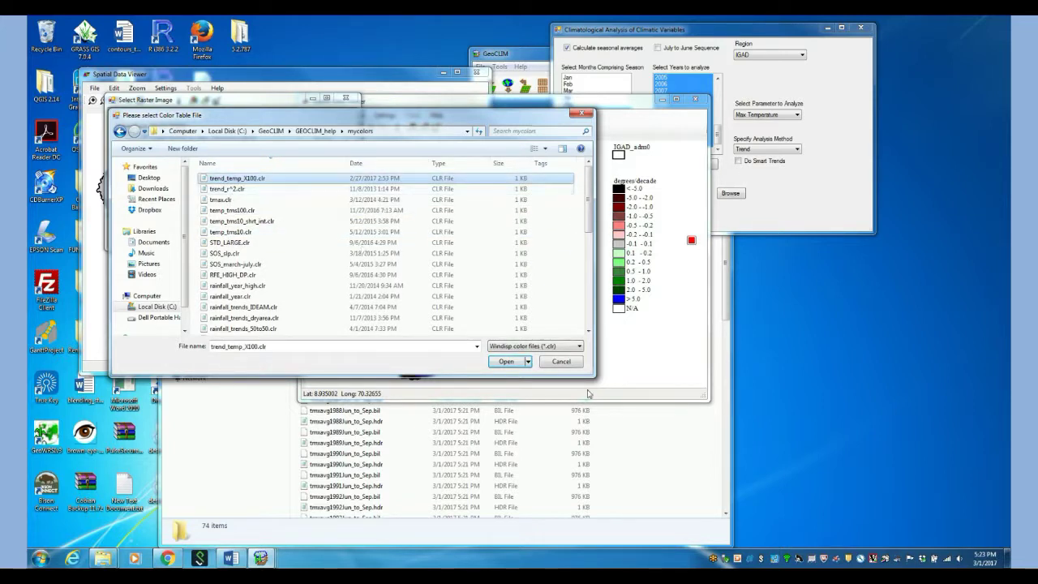
left_click(510, 362)
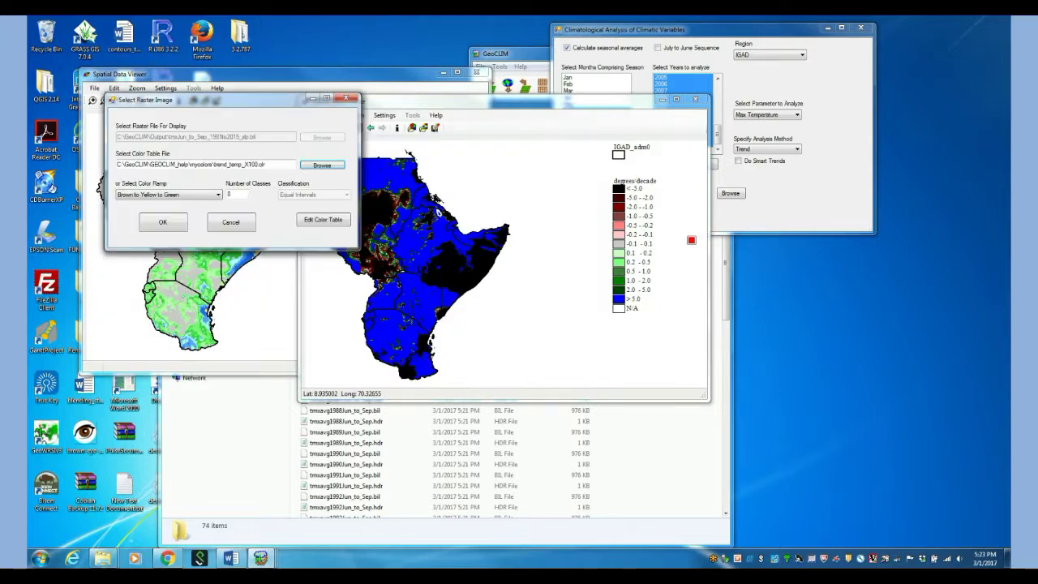
left_click(175, 222)
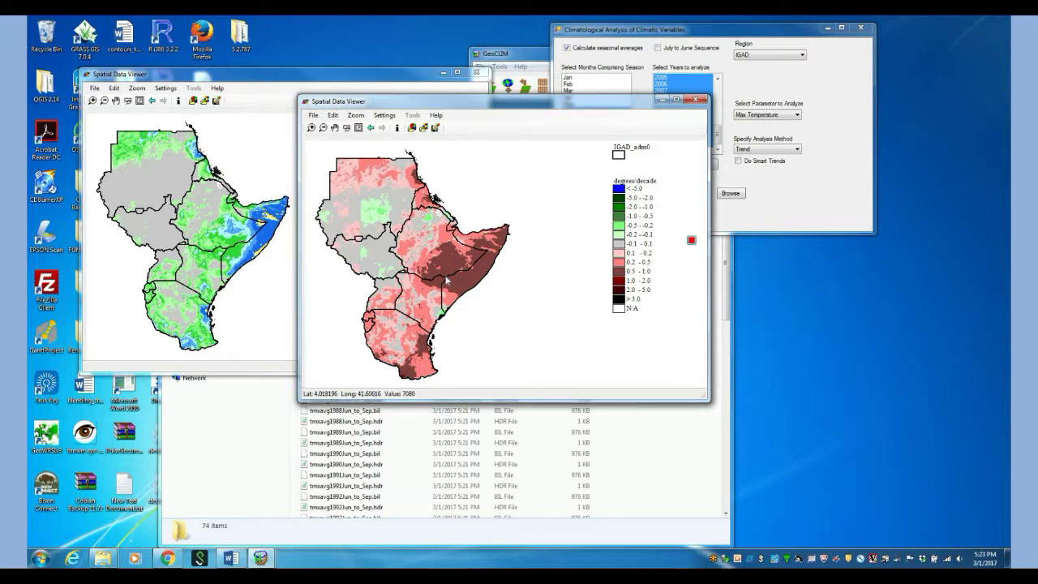
Step: Drag the trend map's Spatial Data Viewer up and right, clear of the green map
left_click_drag(513, 100, 702, 78)
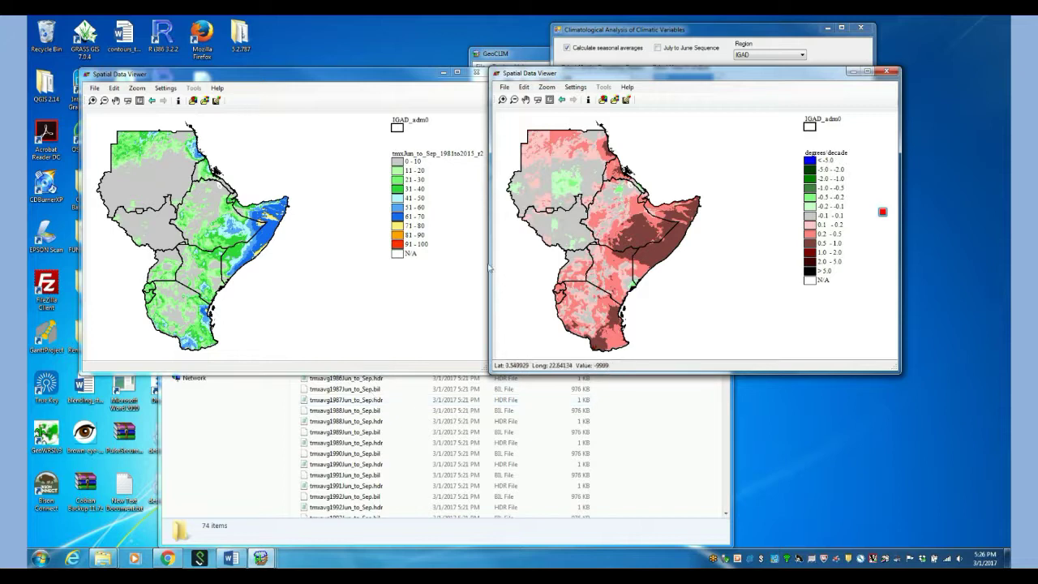
Step: Enable Show Editing Tools in the viewer's Settings and bring up the vector editing options
left_click(576, 87)
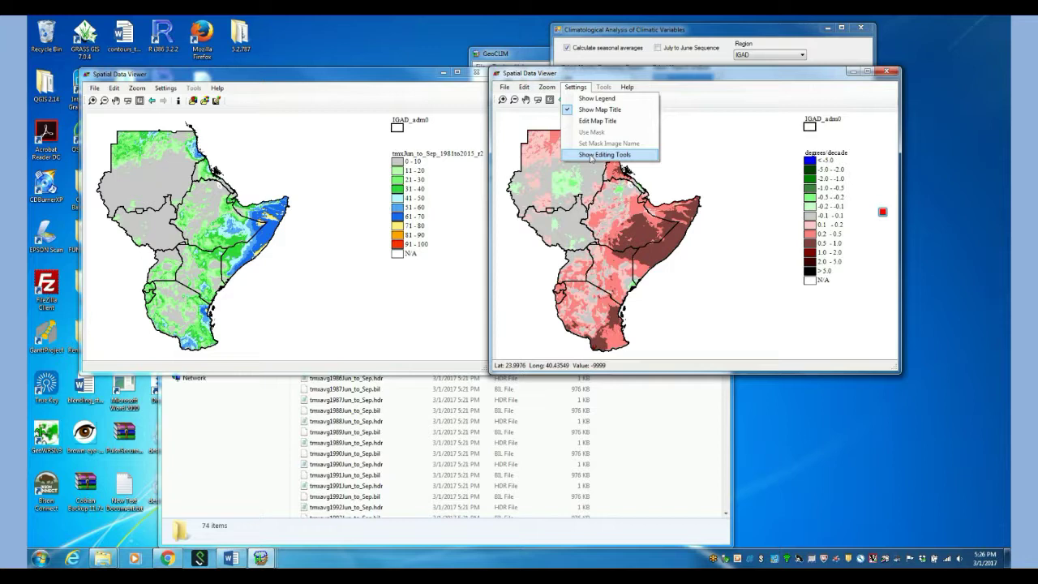
left_click(590, 154)
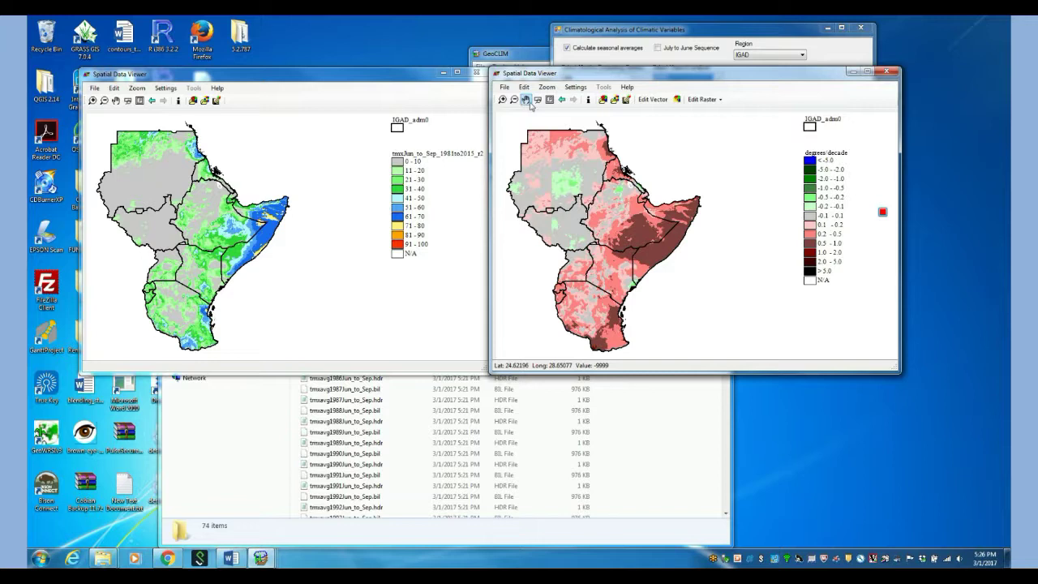
left_click(672, 100)
Step: Create a new Polygon vector file named Trend_TS.shp in C:\data\temperature
left_click(699, 122)
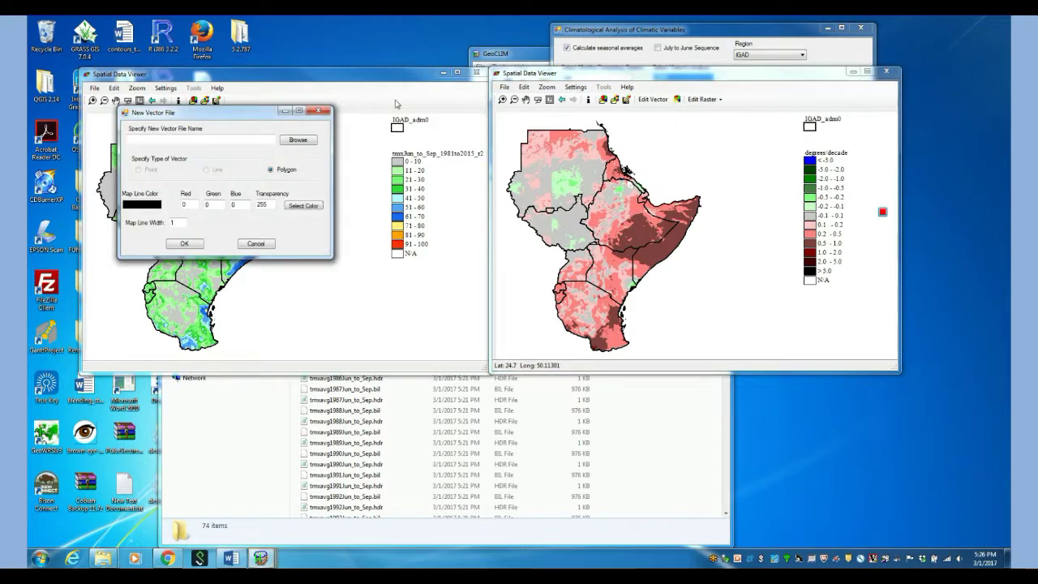
left_click(297, 140)
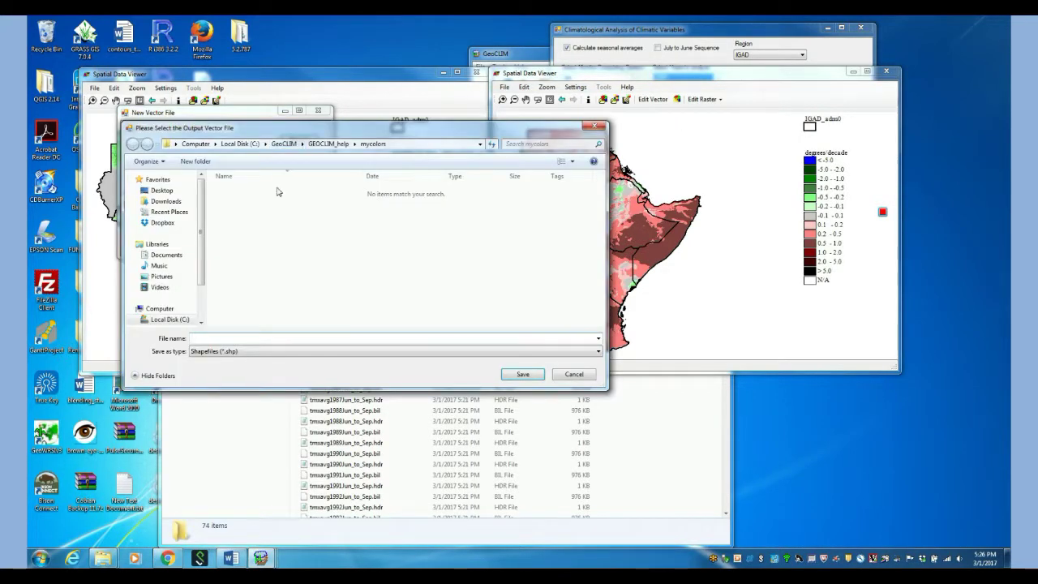
scroll(186, 294, "down", 1)
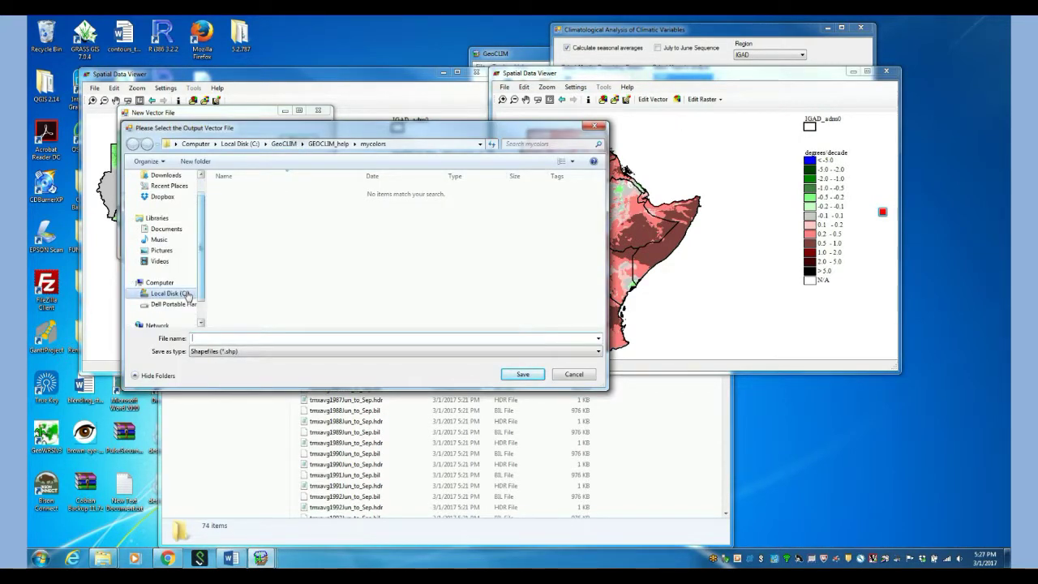
left_click(187, 294)
double_click(236, 226)
scroll(237, 259, "down", 5)
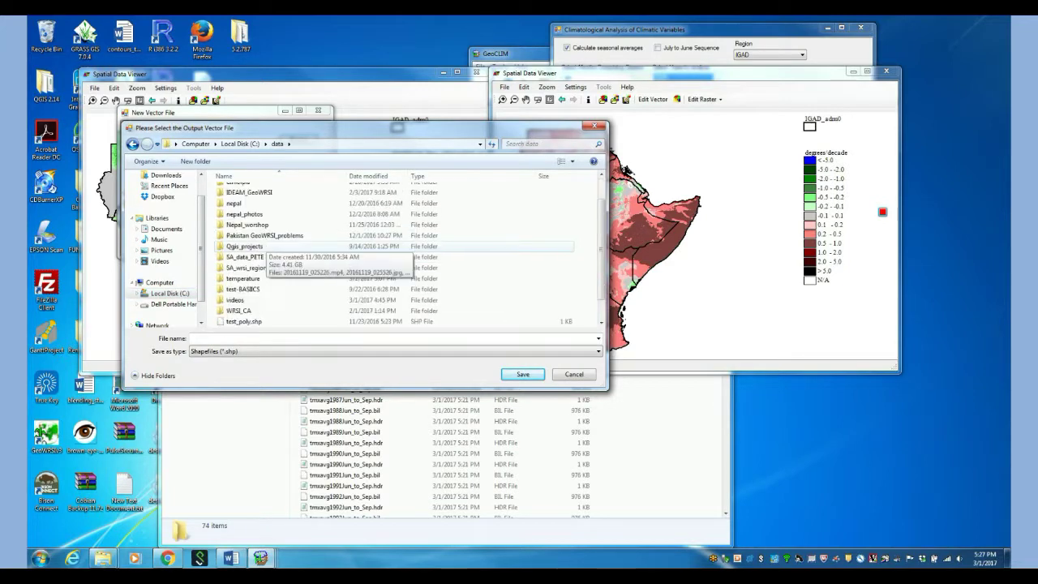
double_click(244, 257)
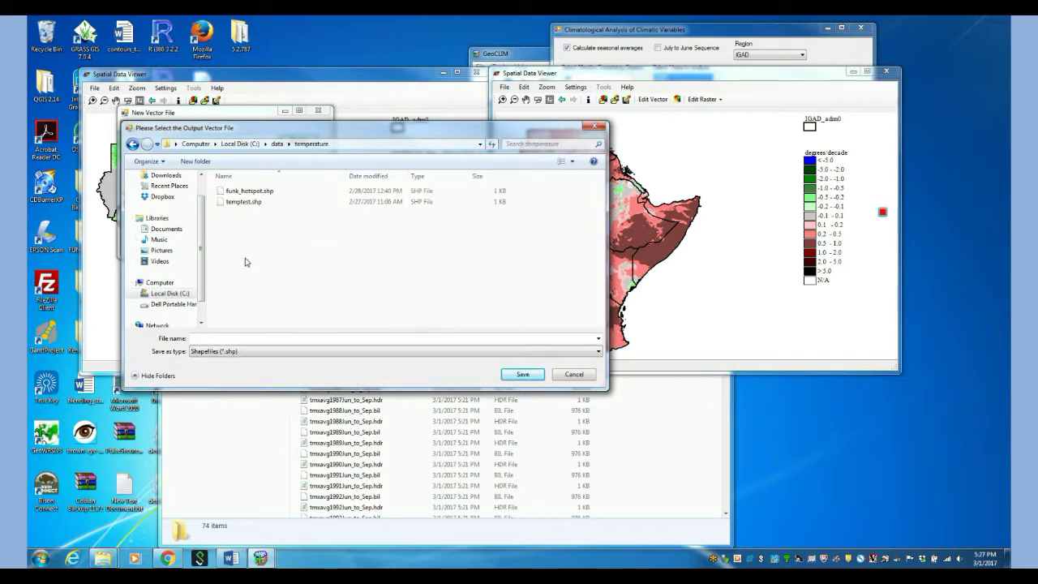
left_click(216, 339)
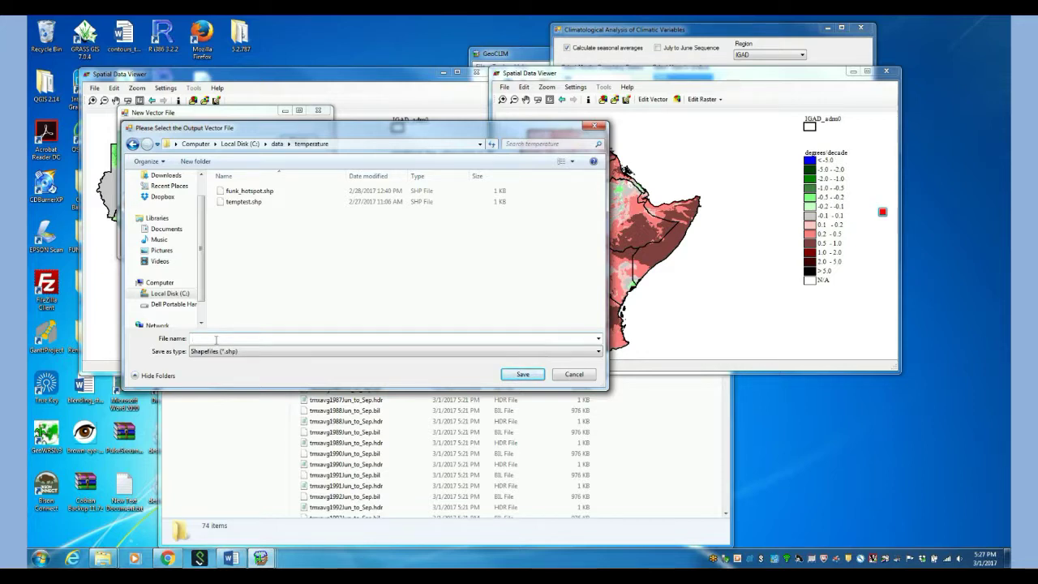
type("Tre")
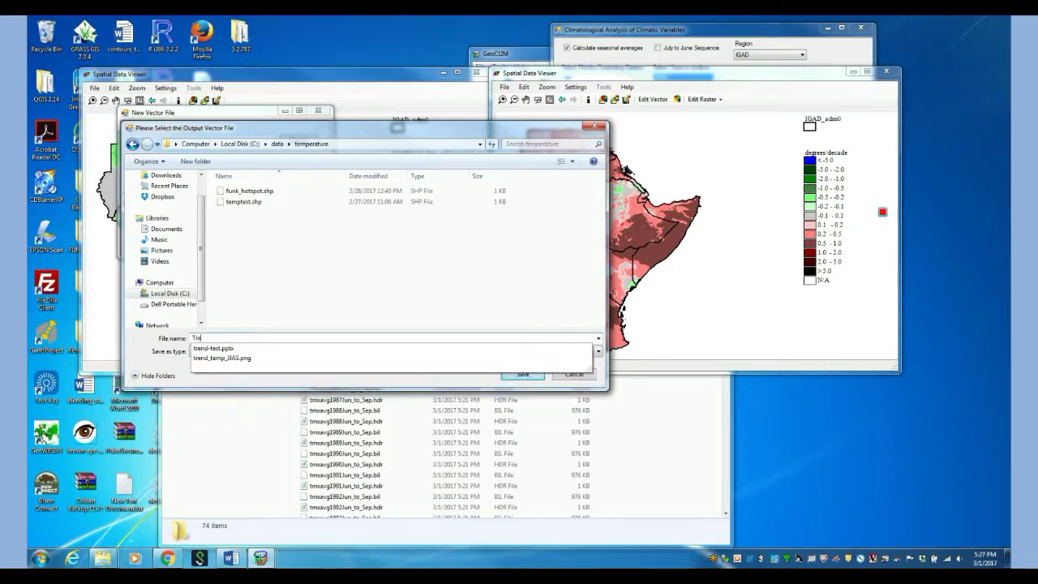
type("nd_")
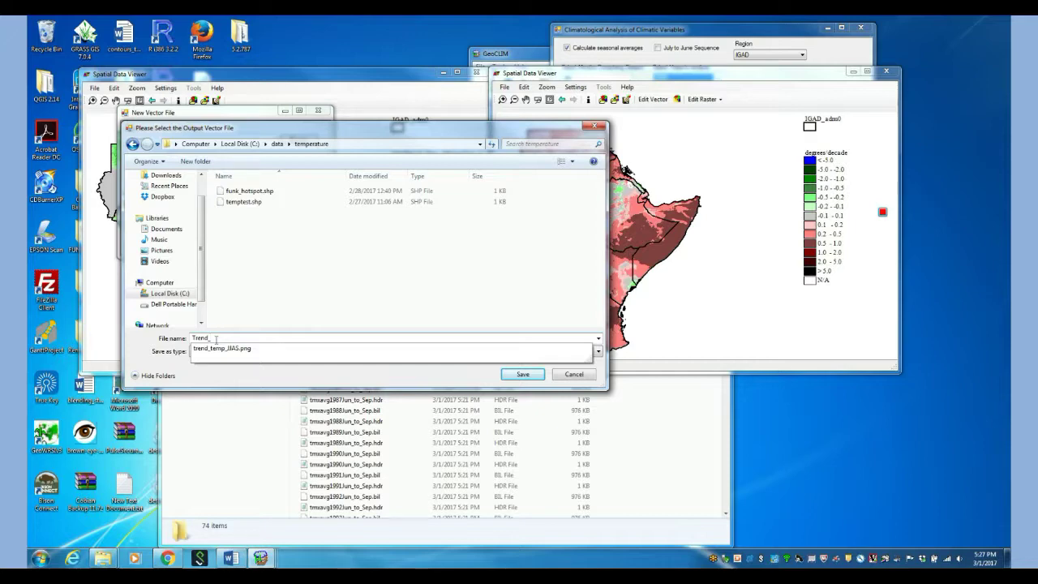
type("TS")
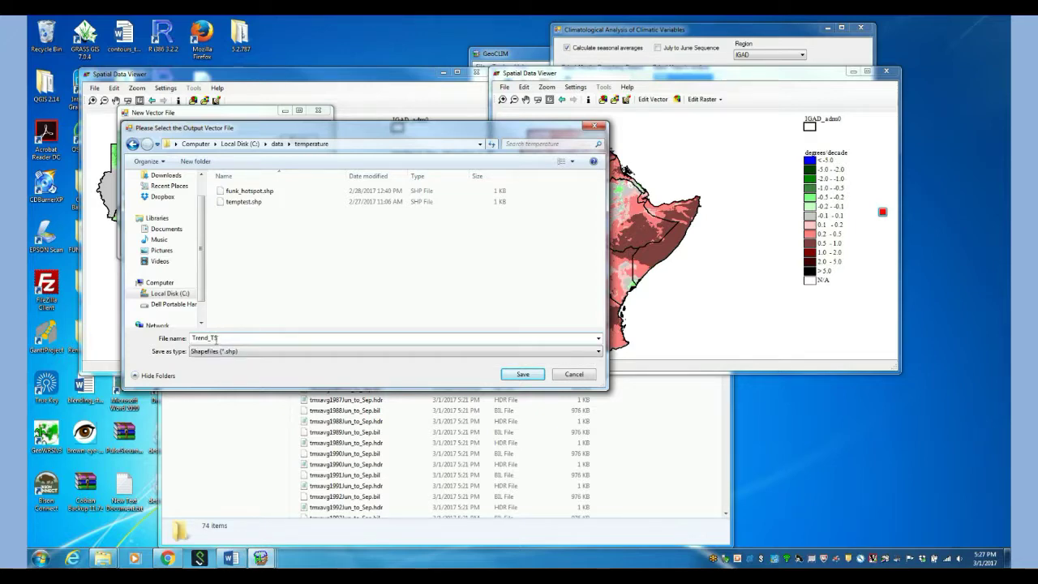
left_click(515, 374)
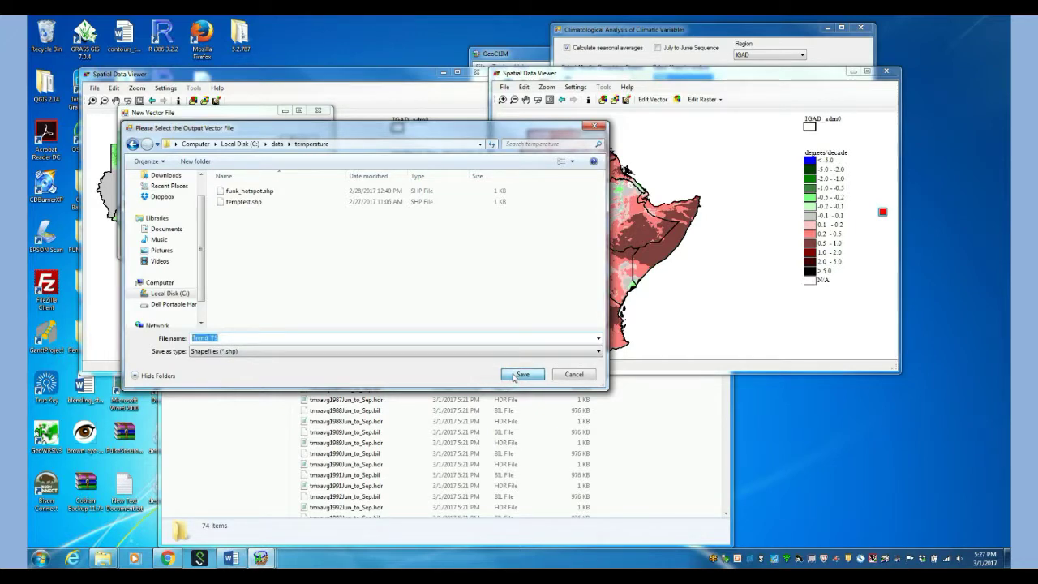
left_click(184, 243)
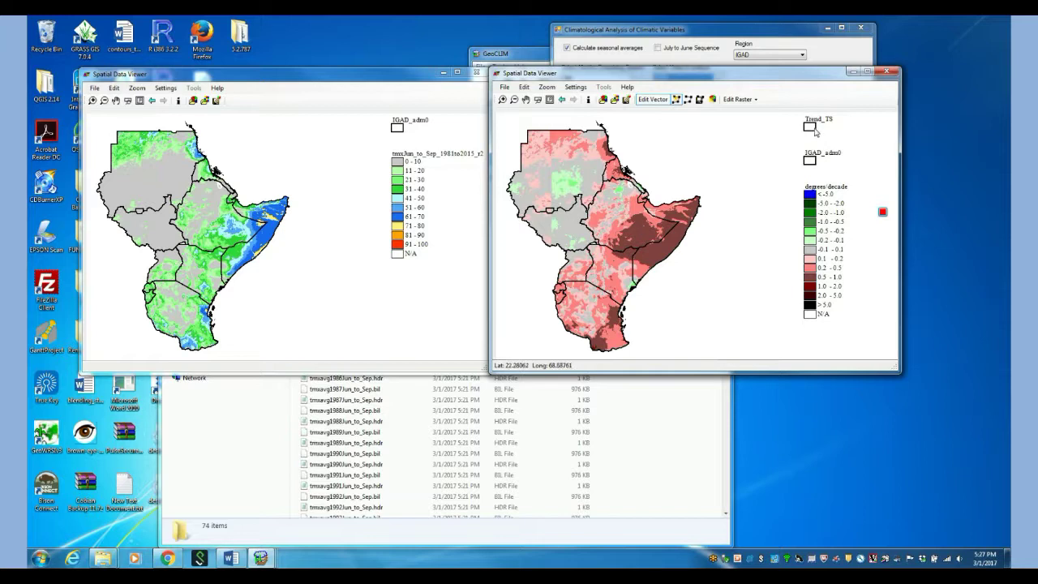
Step: Bring up the context menu for the Trend_TS layer in the trend map legend
right_click(810, 127)
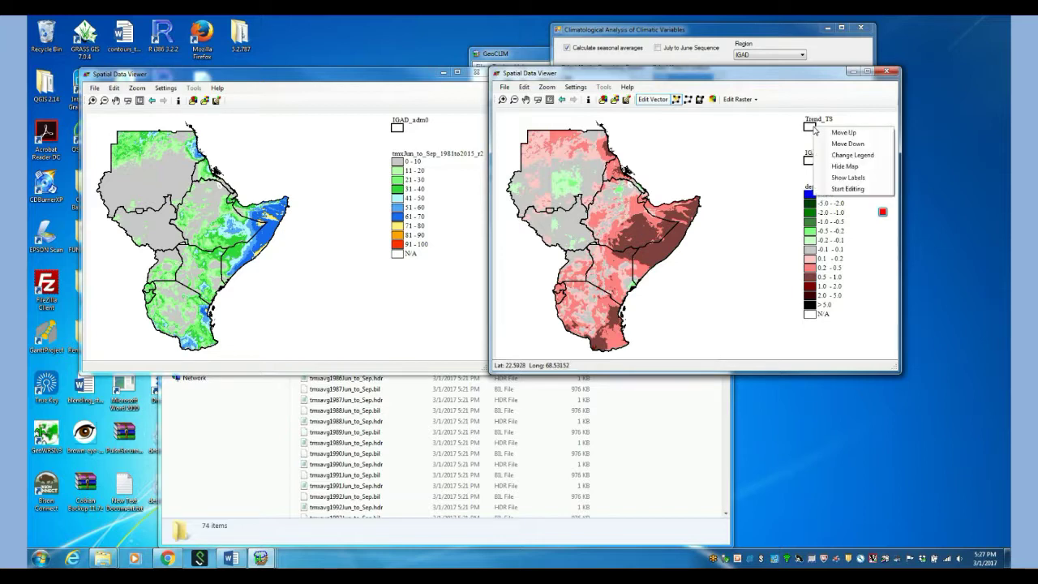
Step: Start editing the Trend_TS layer to draw a polygon over the eastern Ethiopia warming zone
left_click(847, 188)
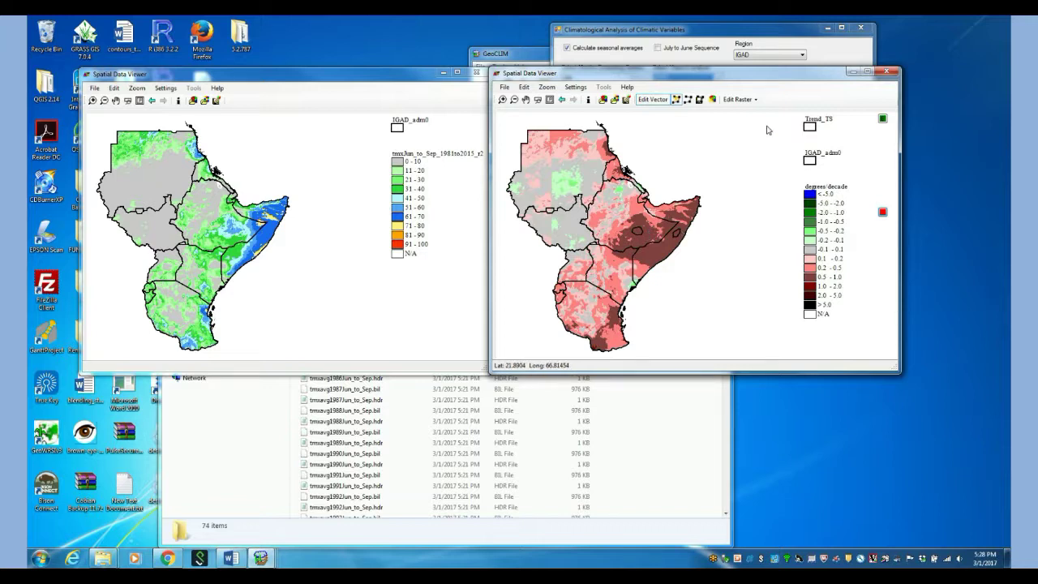
Step: Save the drawn polygon as Trend_TS.shp, then stop editing the Trend_TS layer
left_click(700, 100)
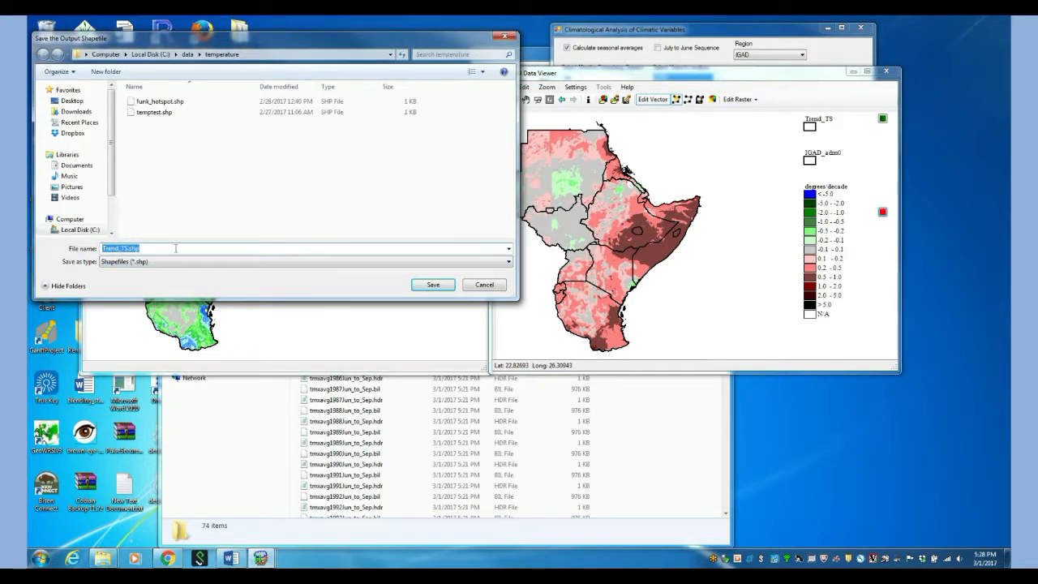
left_click(433, 285)
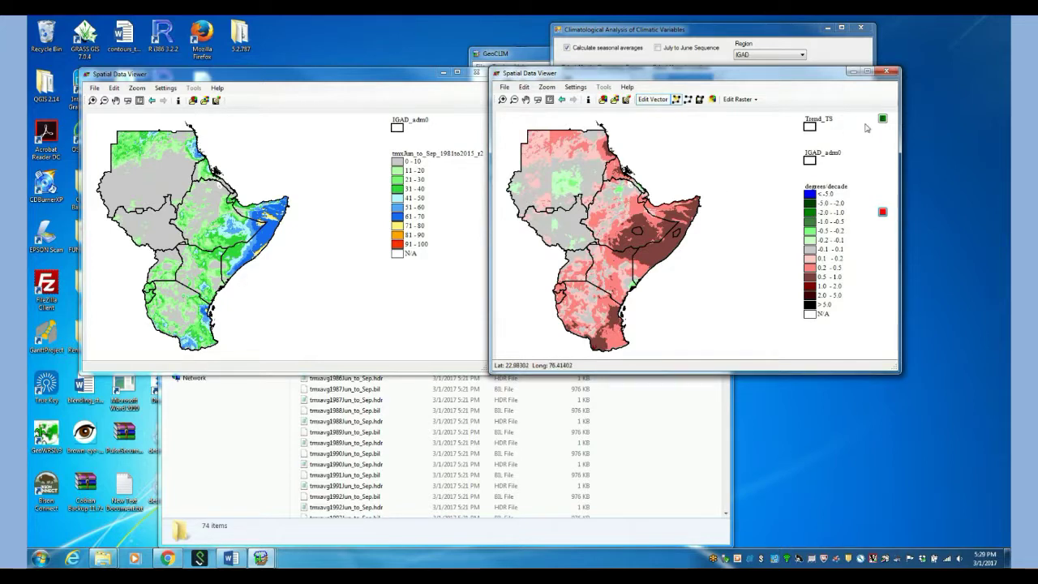
right_click(823, 124)
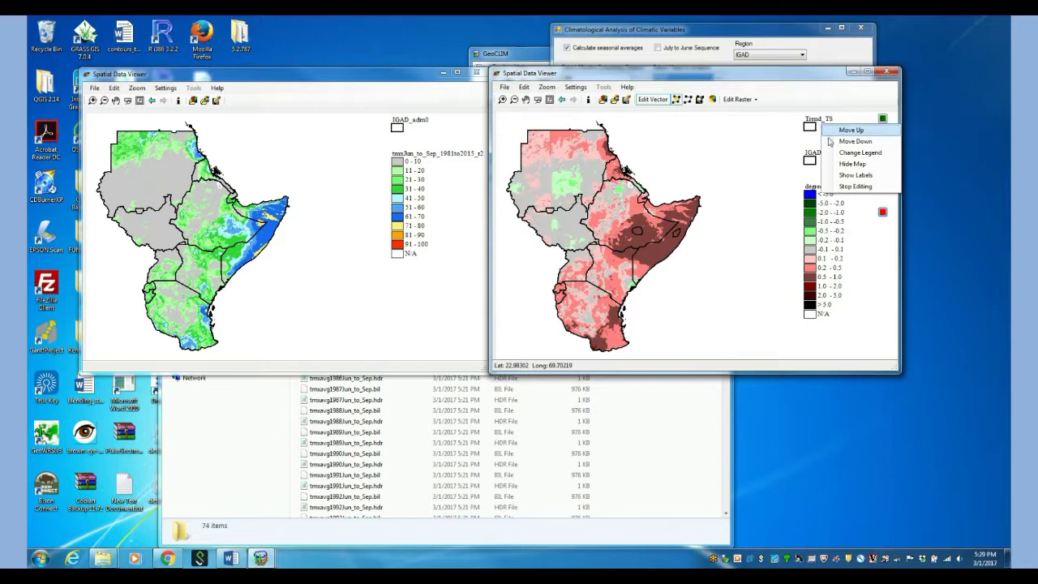
left_click(843, 187)
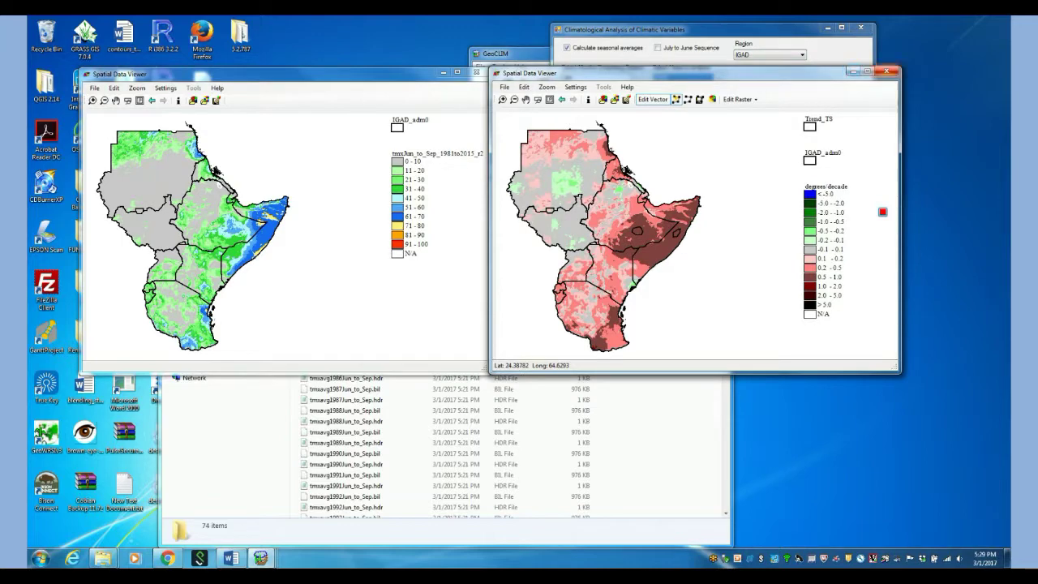
Step: Close the trend map viewer and Climatological Analysis window, dismissing the Process complete message
left_click(887, 72)
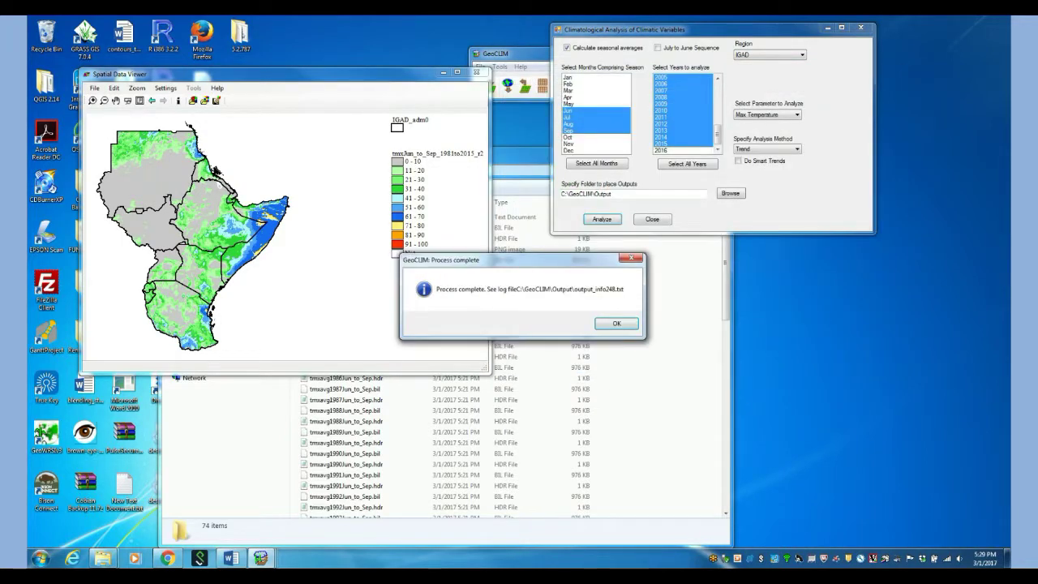
left_click(617, 323)
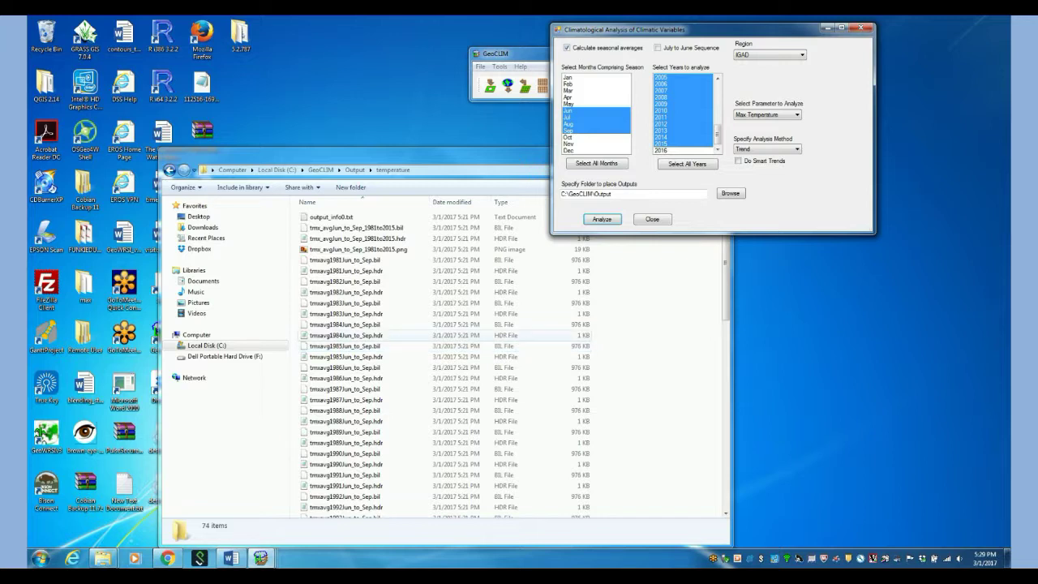
left_click(864, 29)
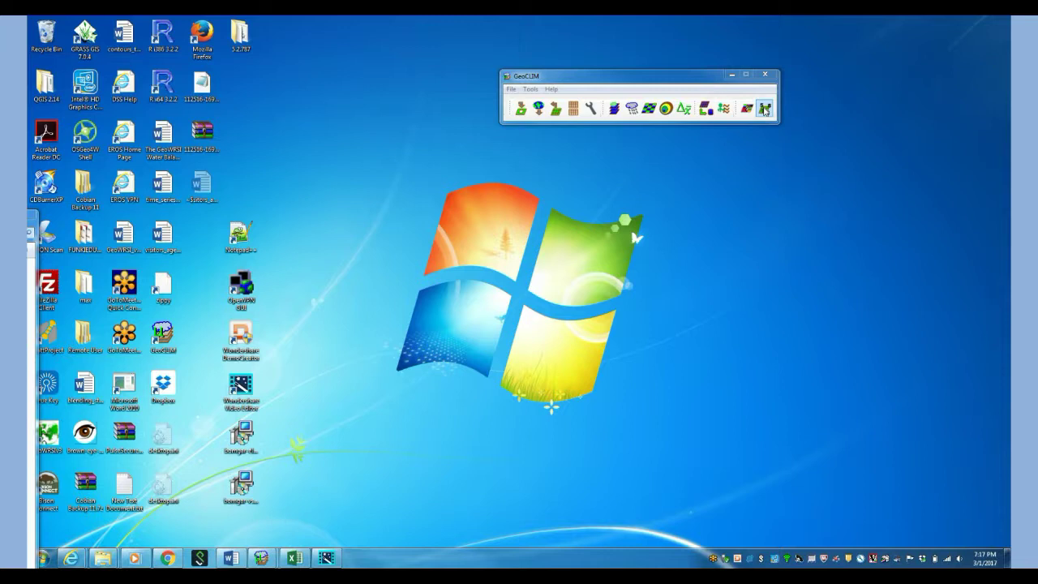
left_click(765, 111)
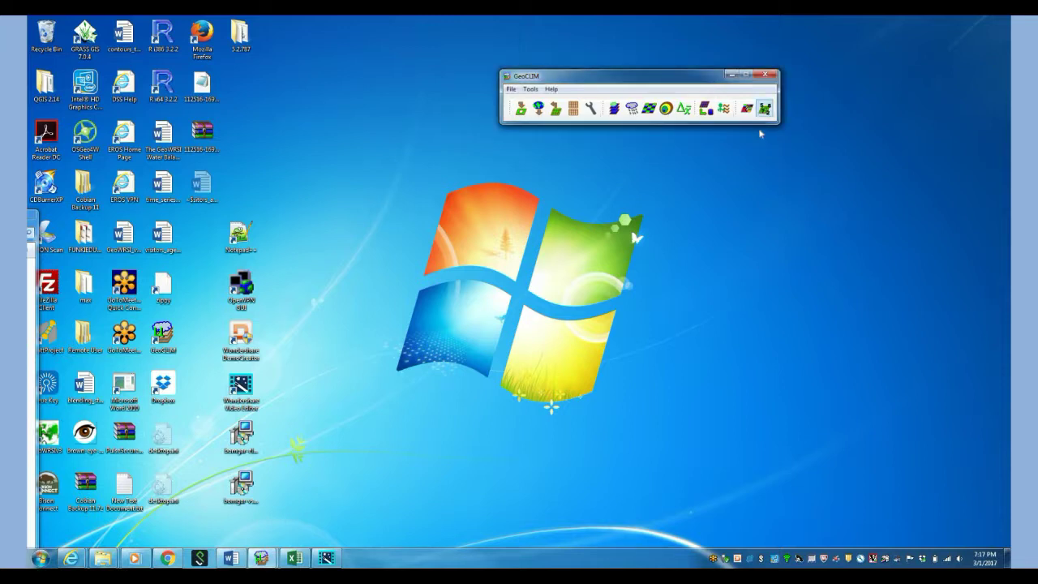
Step: In Extract Grid Statistics, use C:\data\temperature\Trend_TS.shp as vector file with PRIM_ID as unique ID
left_click(765, 109)
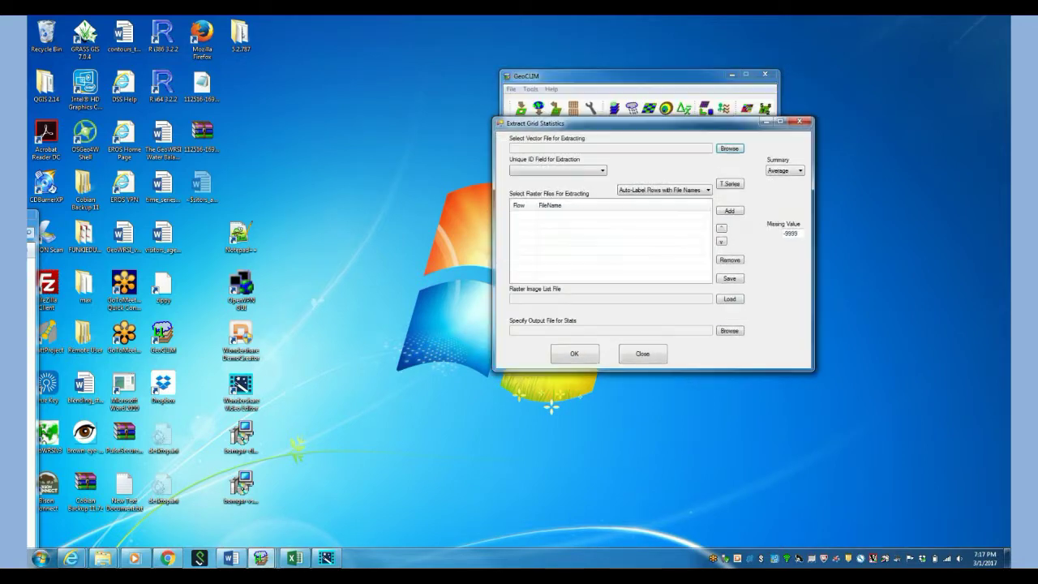
left_click_drag(692, 78, 675, 145)
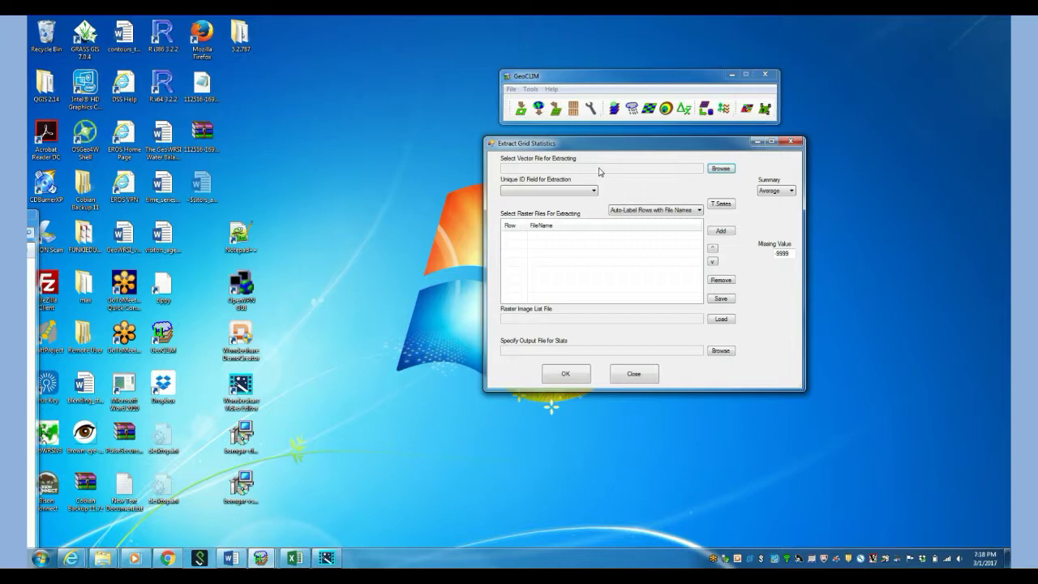
left_click(718, 168)
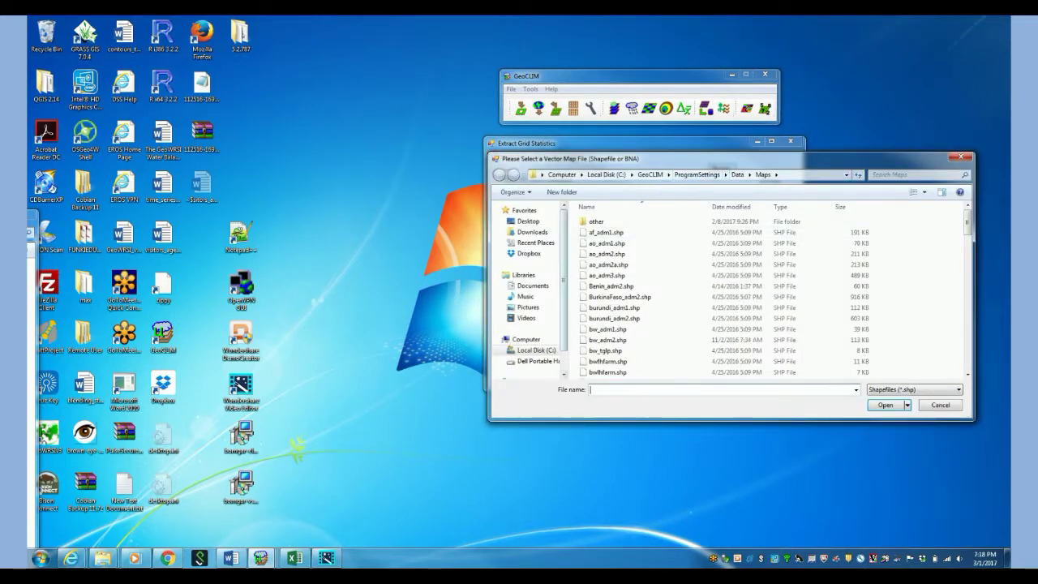
left_click(535, 350)
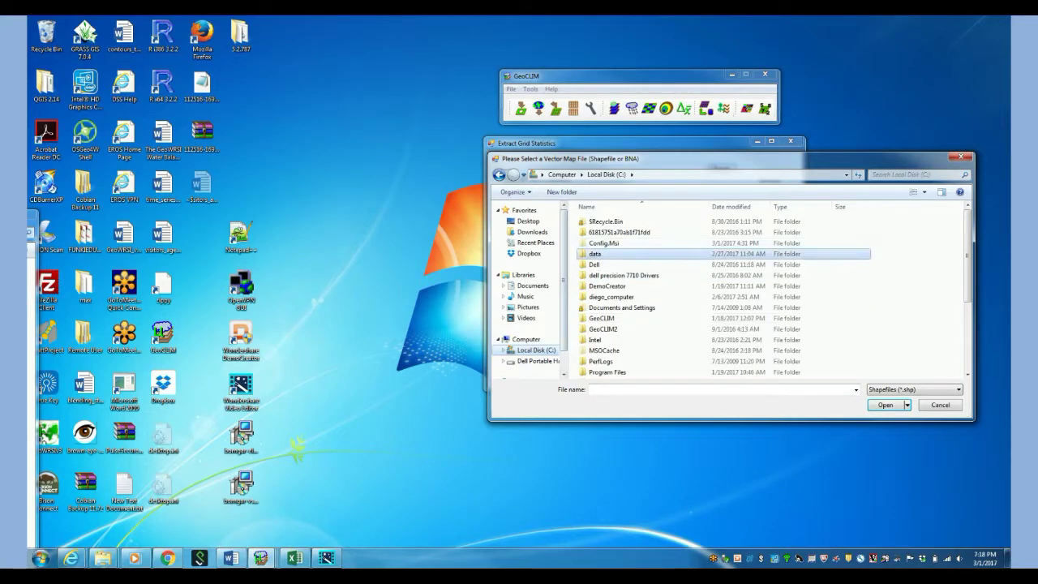
double_click(599, 255)
scroll(637, 295, "down", 5)
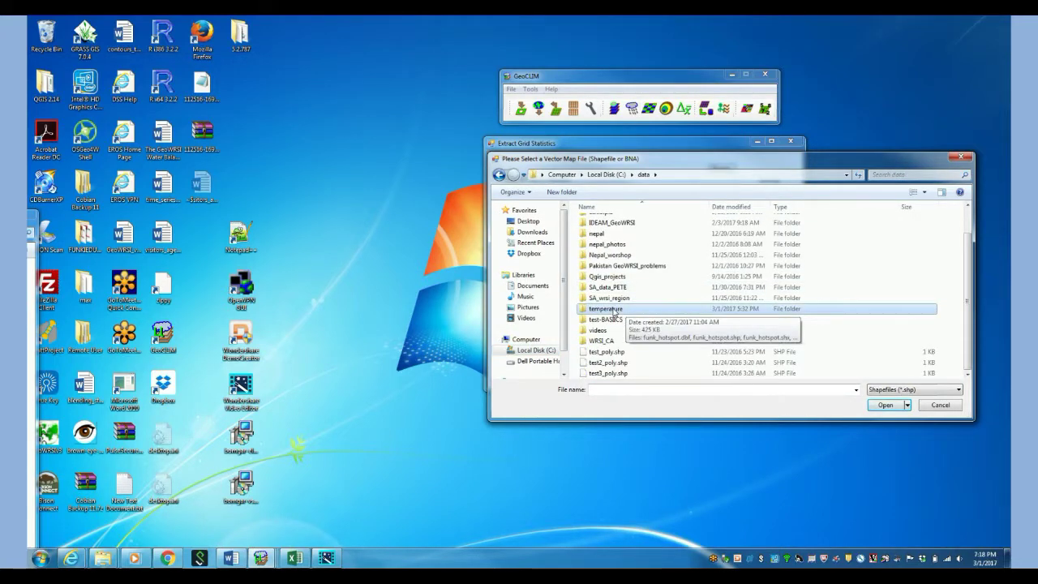
double_click(614, 312)
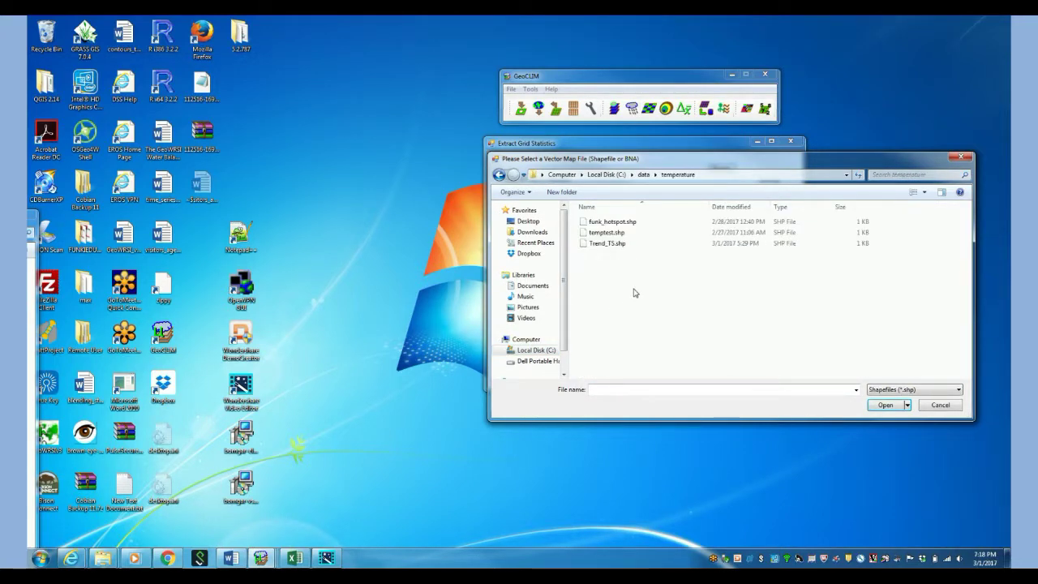
double_click(603, 244)
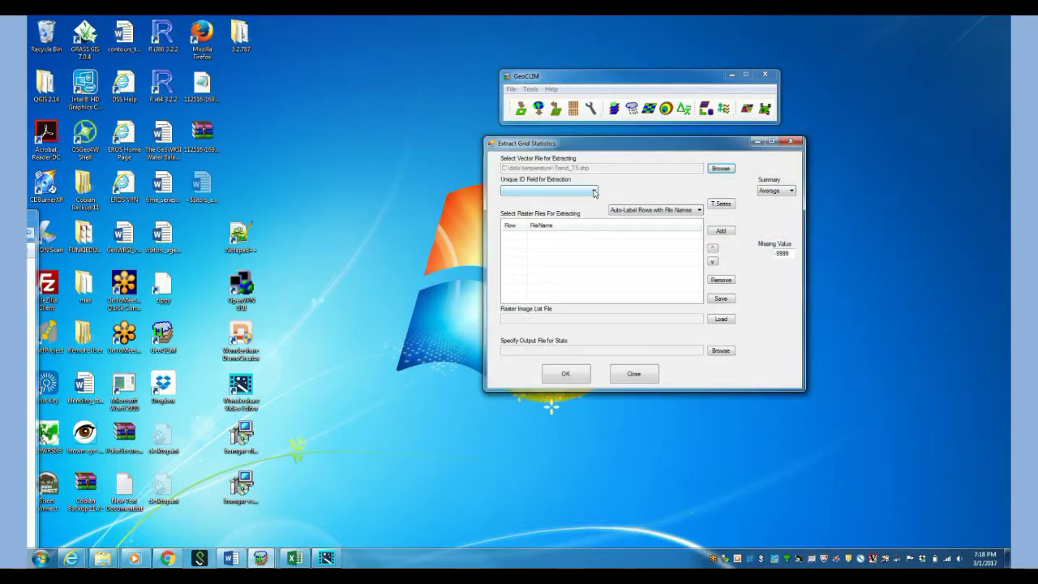
left_click(594, 192)
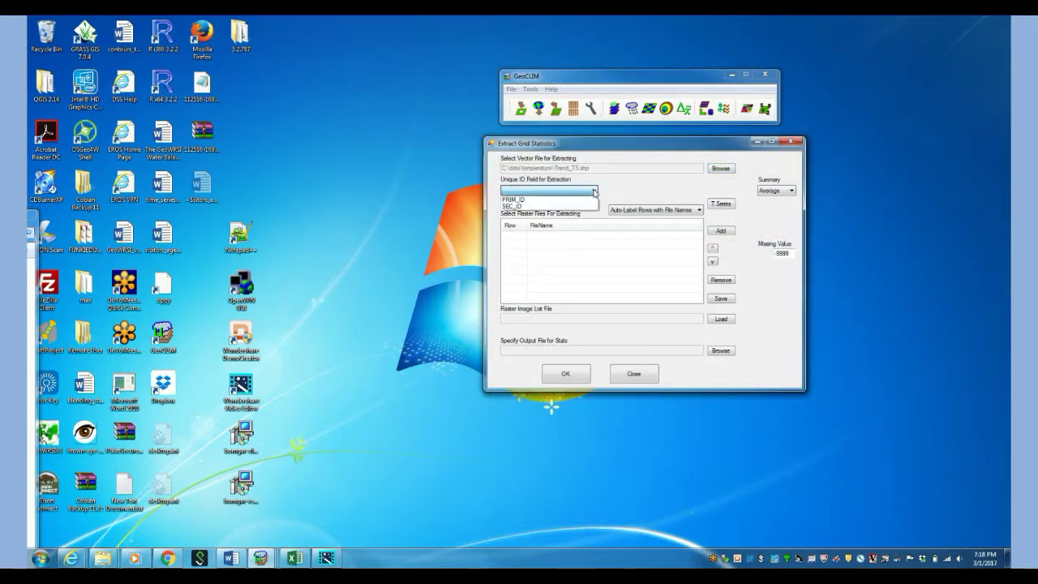
left_click(524, 199)
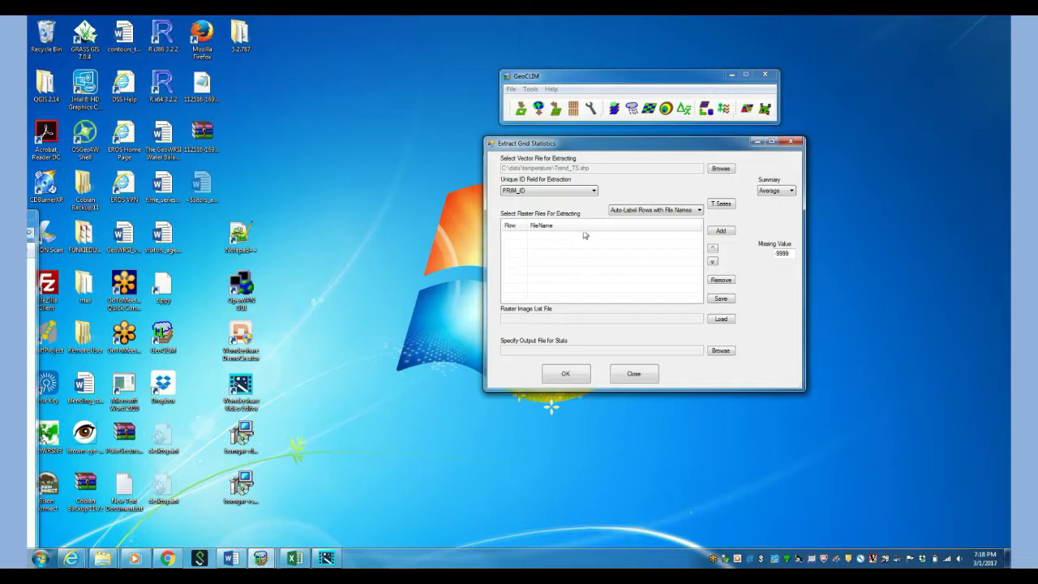
left_click(721, 232)
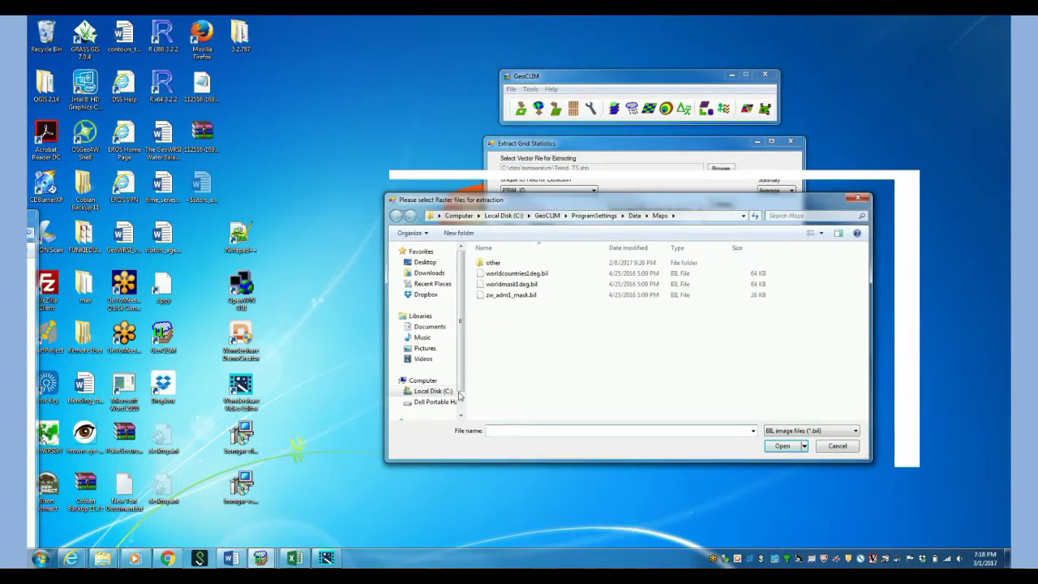
Step: Add the 1981–2015 tmxavg Jun_to_Sep .bil rasters from C:\GeoCLIM\Output's temperature folder
left_click(436, 391)
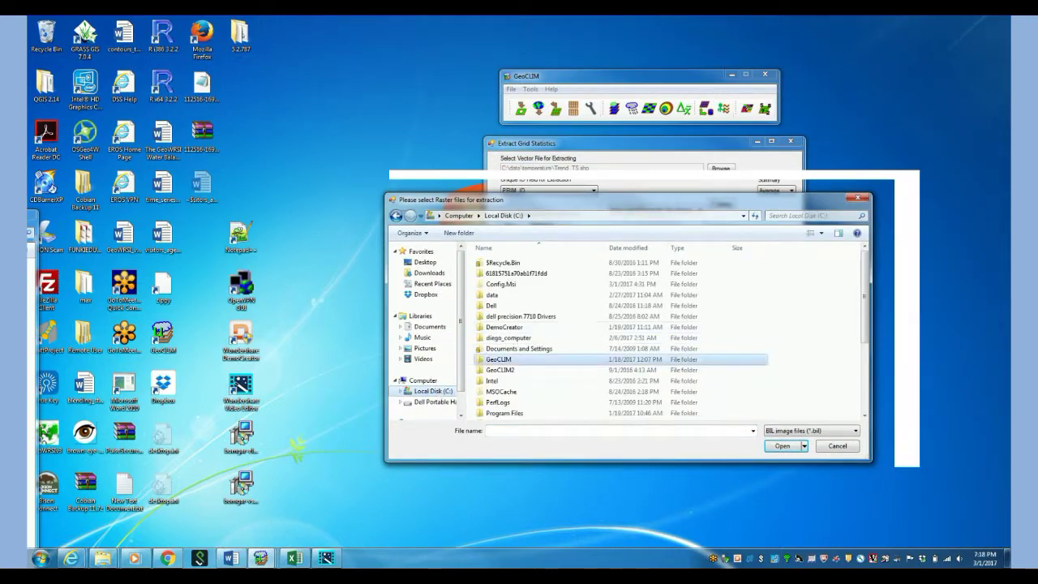
double_click(504, 359)
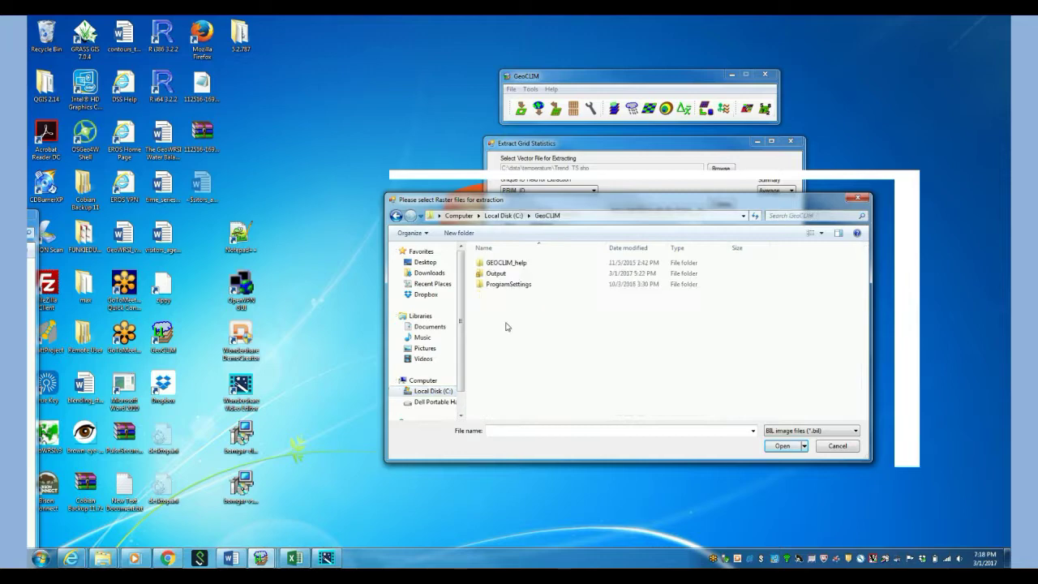
double_click(496, 274)
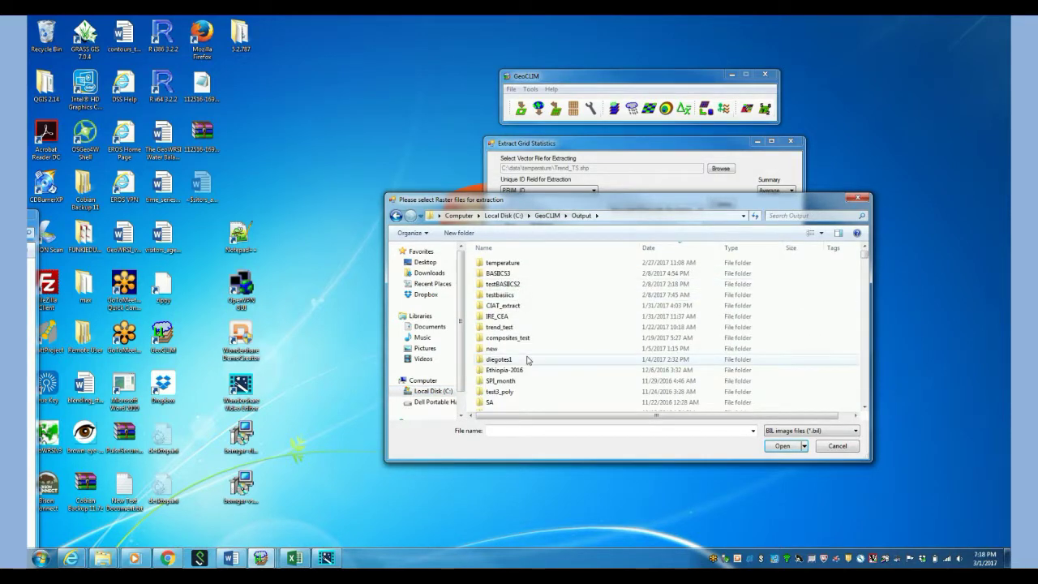
double_click(509, 264)
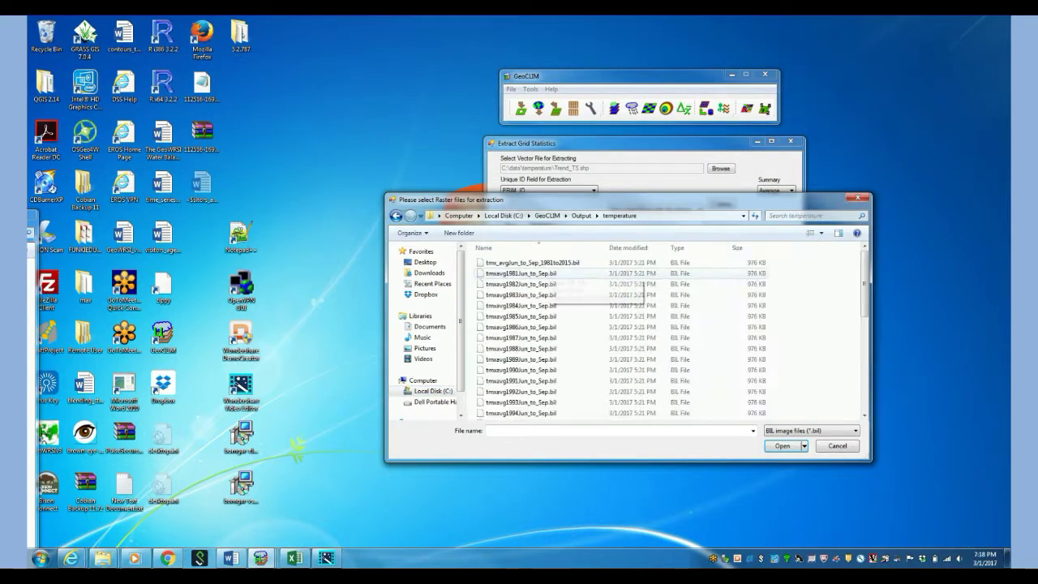
left_click(519, 277)
scroll(864, 285, "down", 2)
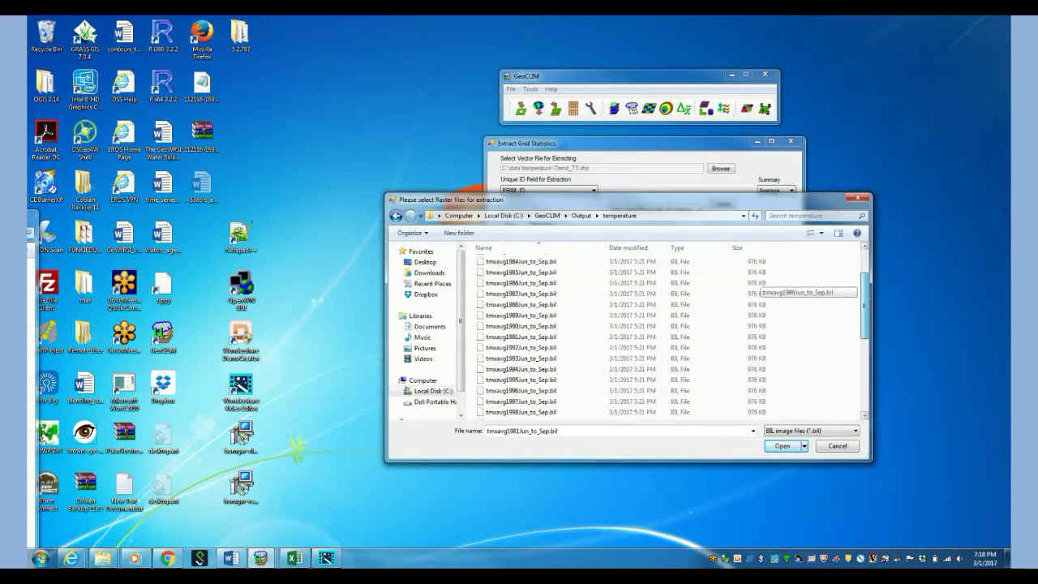
scroll(864, 300, "down", 6)
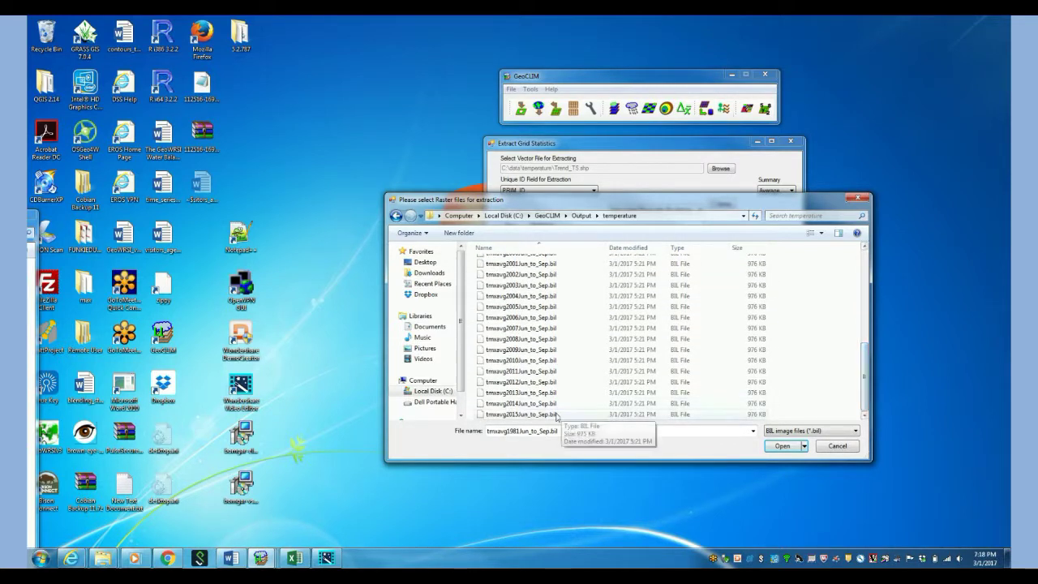
left_click(519, 414, "shift")
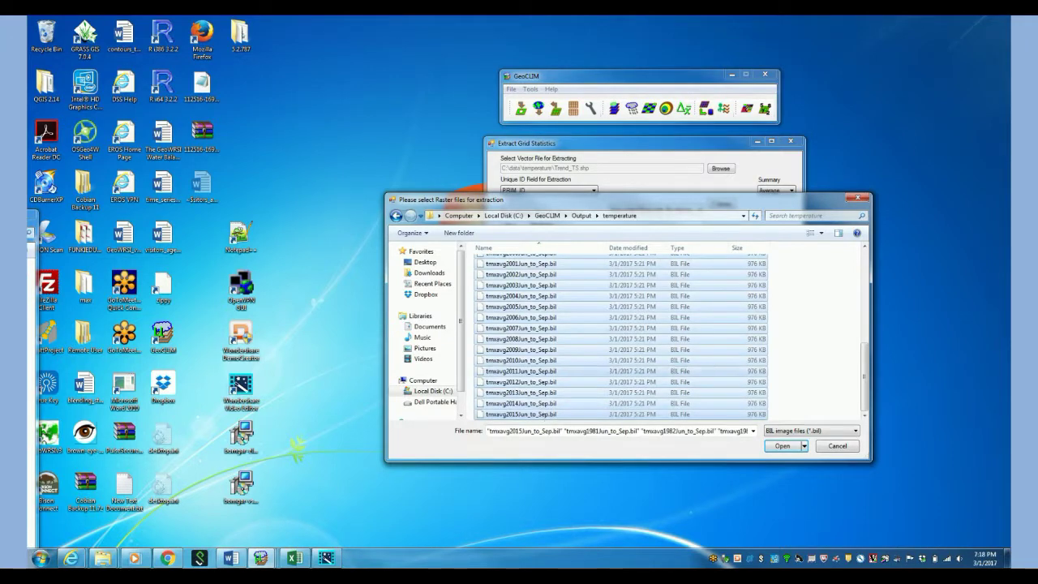
left_click(782, 445)
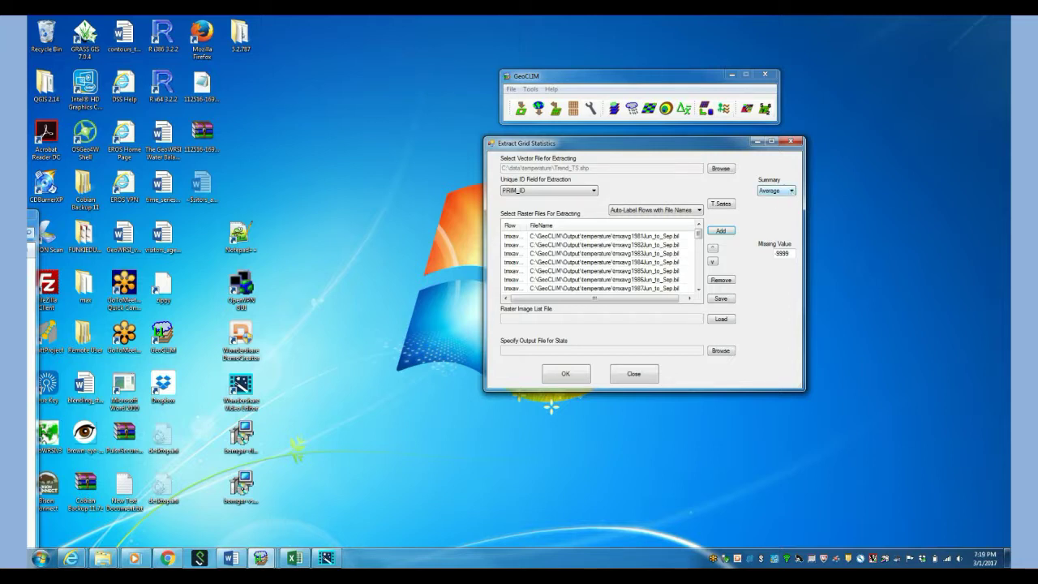
left_click(790, 192)
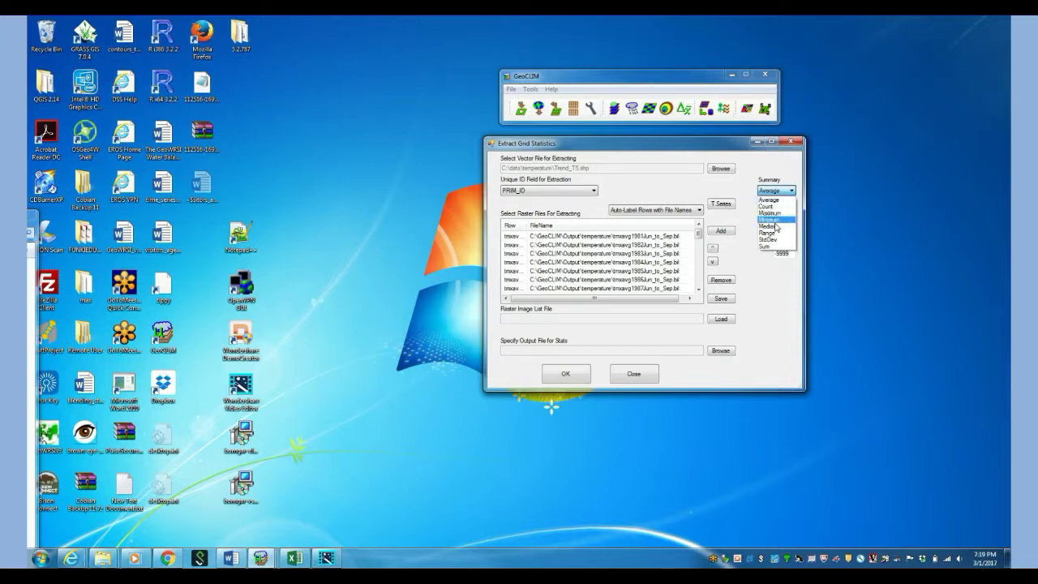
left_click(769, 200)
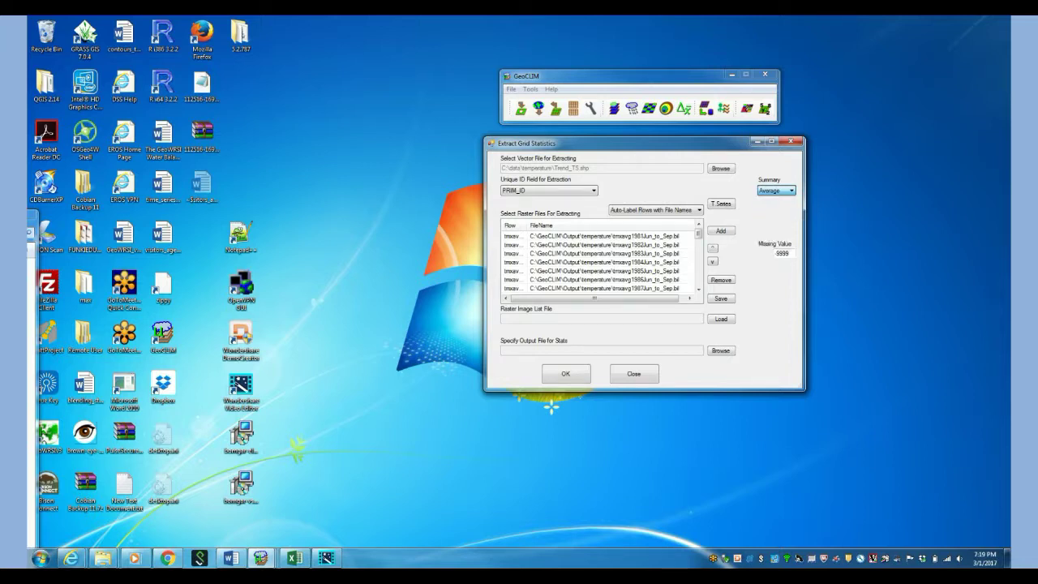
left_click(719, 351)
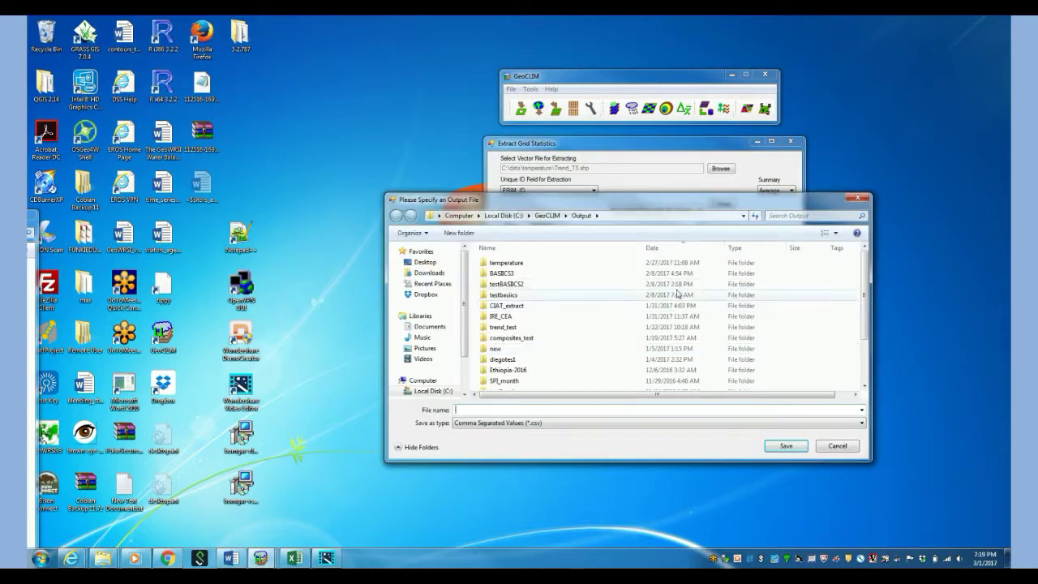
Step: Set the output file to C:\data\temperature\tred_TS2.csv by appending 2 to the existing tred_TS name
left_click(444, 393)
double_click(506, 299)
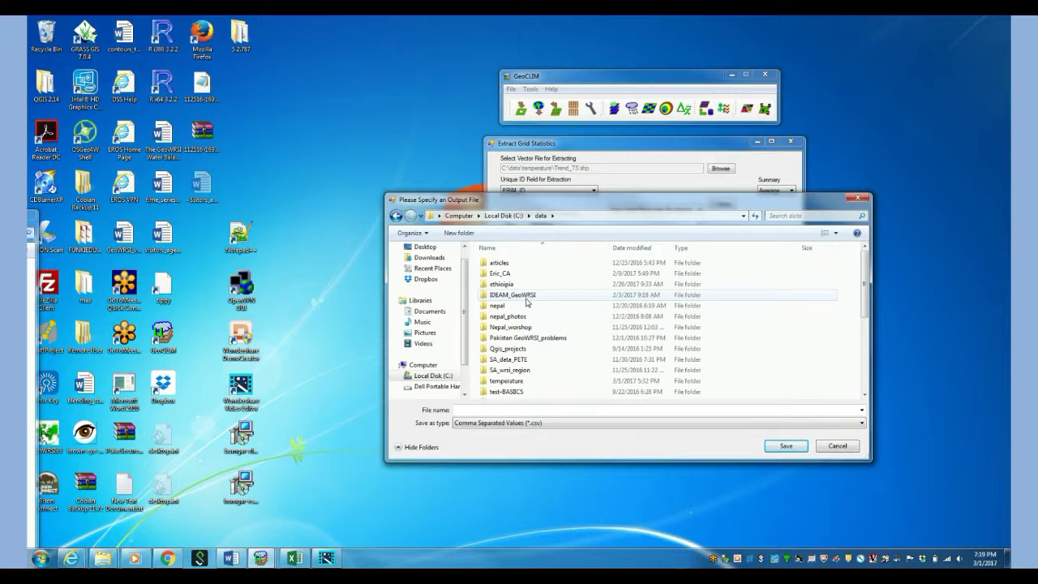
double_click(506, 380)
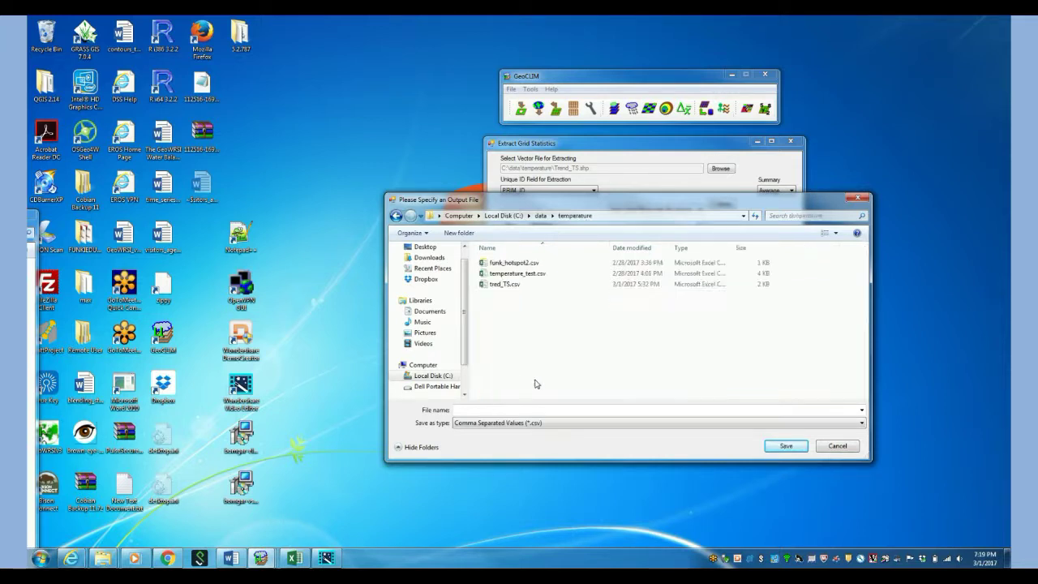
left_click(500, 286)
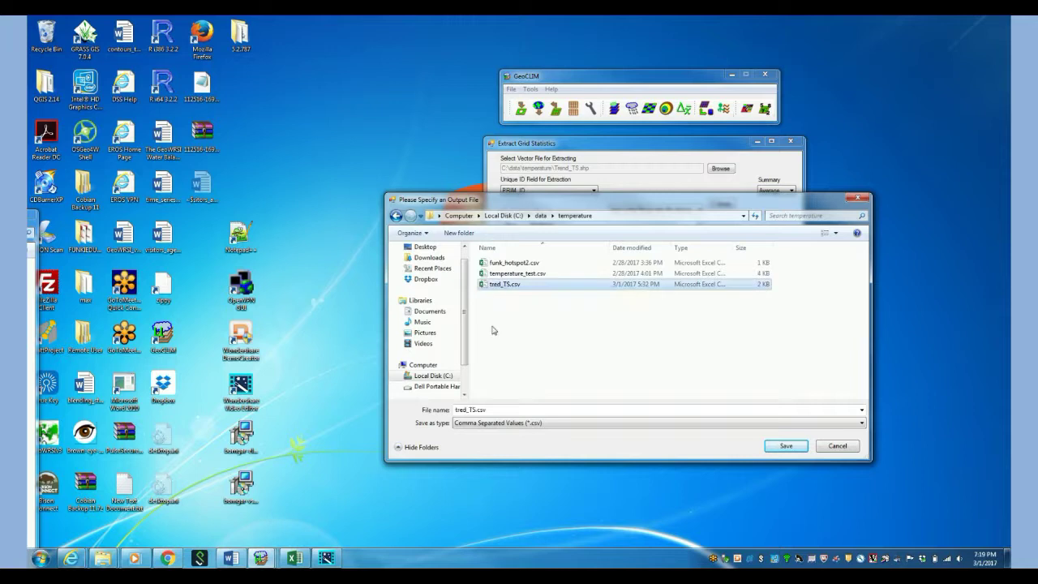
left_click(476, 410)
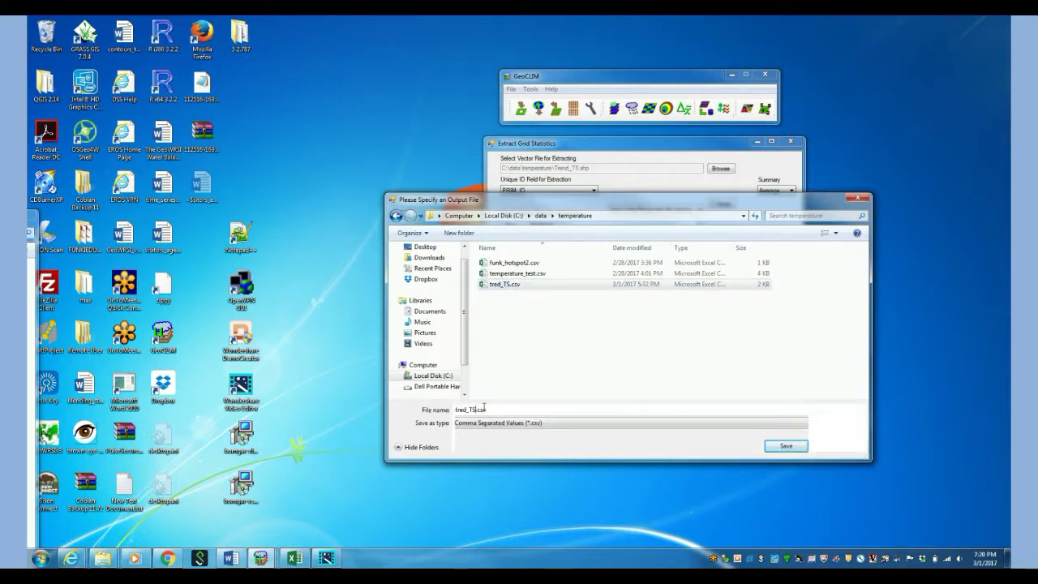
type("2")
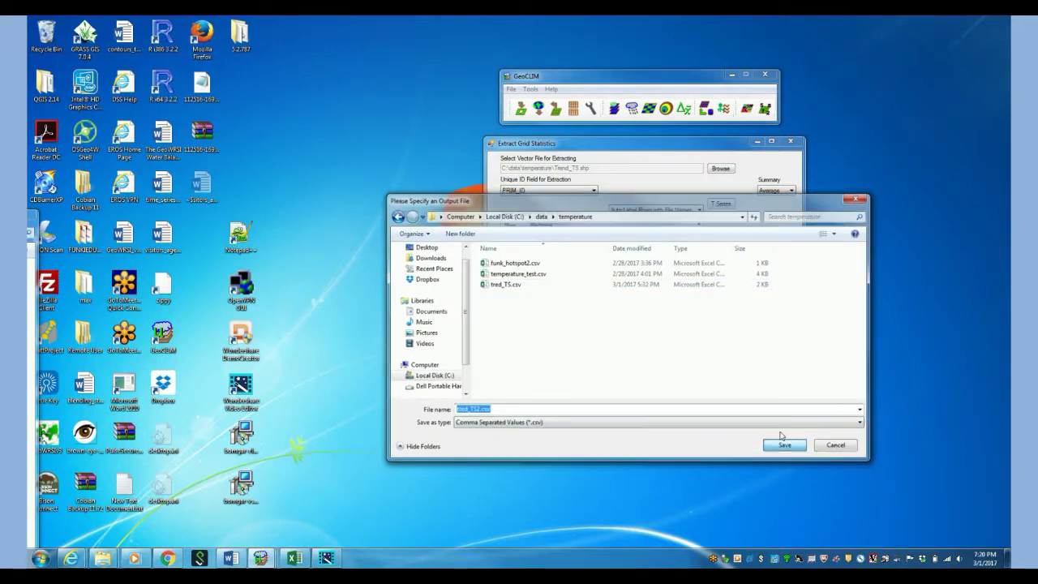
left_click(782, 443)
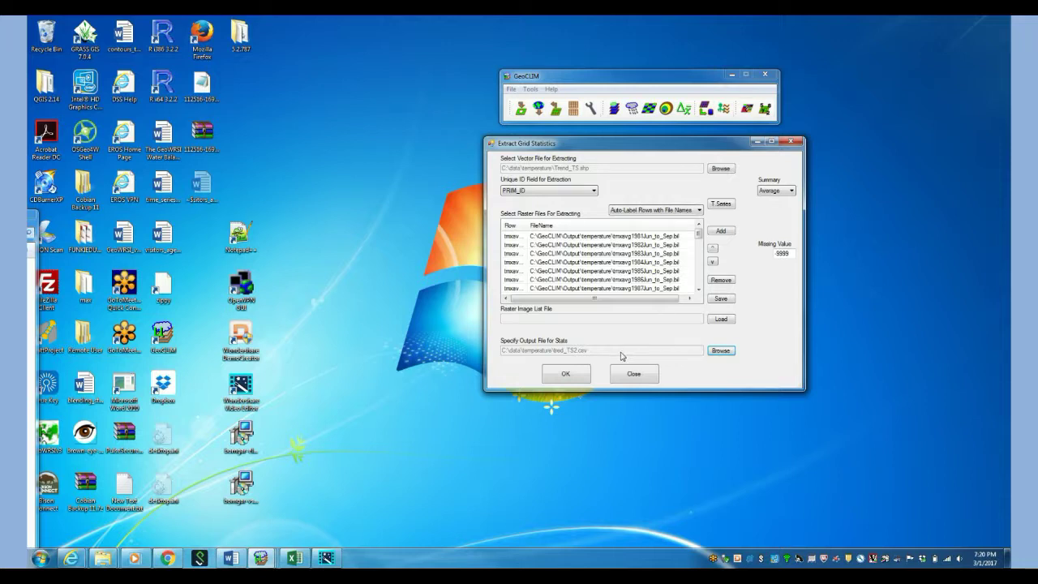
Step: Run the extraction so tred_TS2.csv opens in Notepad with yearly polygon averages
left_click(572, 377)
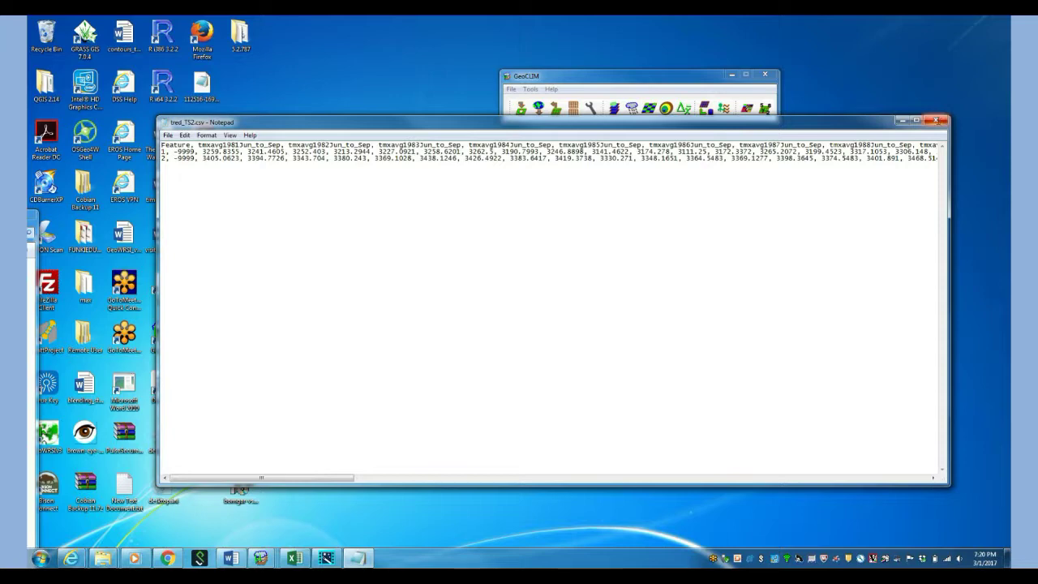
Step: Close Notepad and browse Windows Explorer to the C:\data\temperature folder
left_click(937, 120)
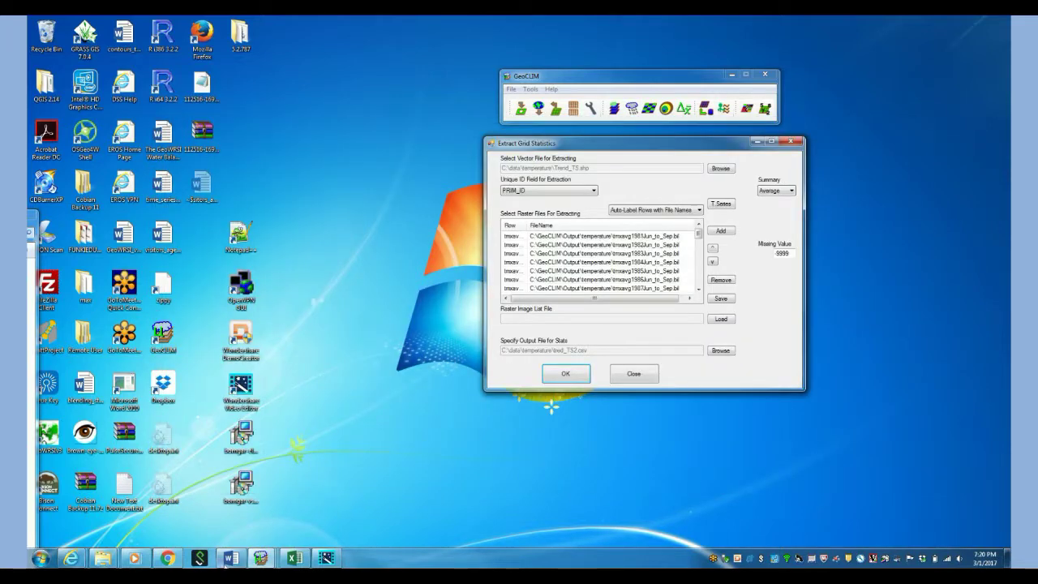
mouse_move(103, 558)
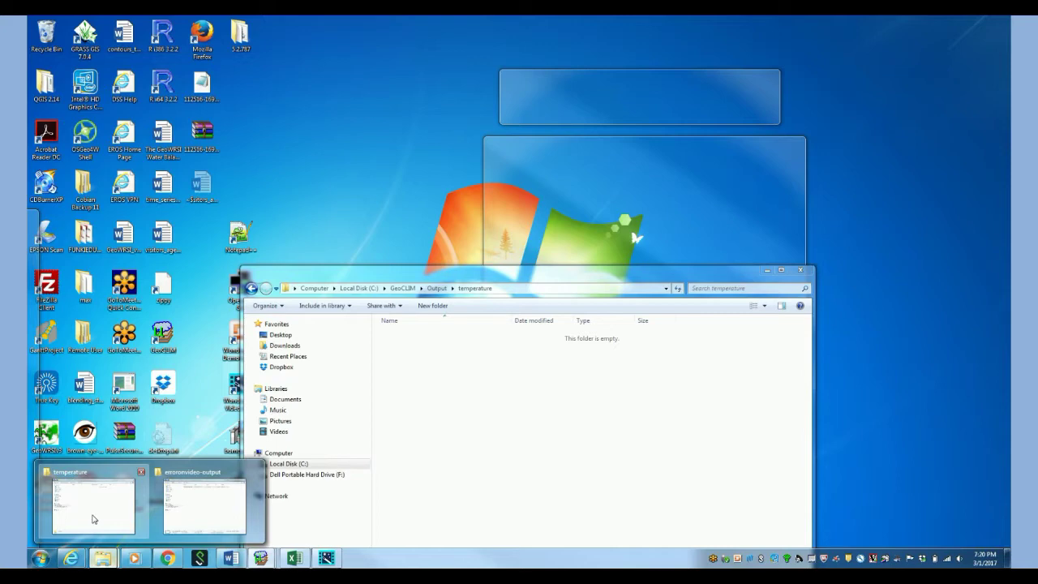
left_click(92, 519)
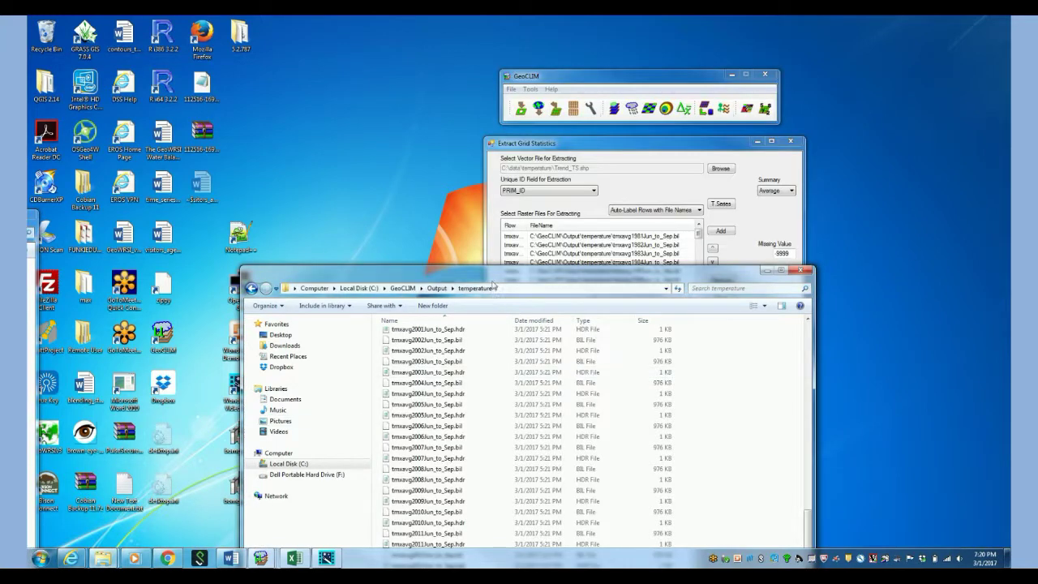
left_click(496, 228)
left_click_drag(447, 274, 448, 137)
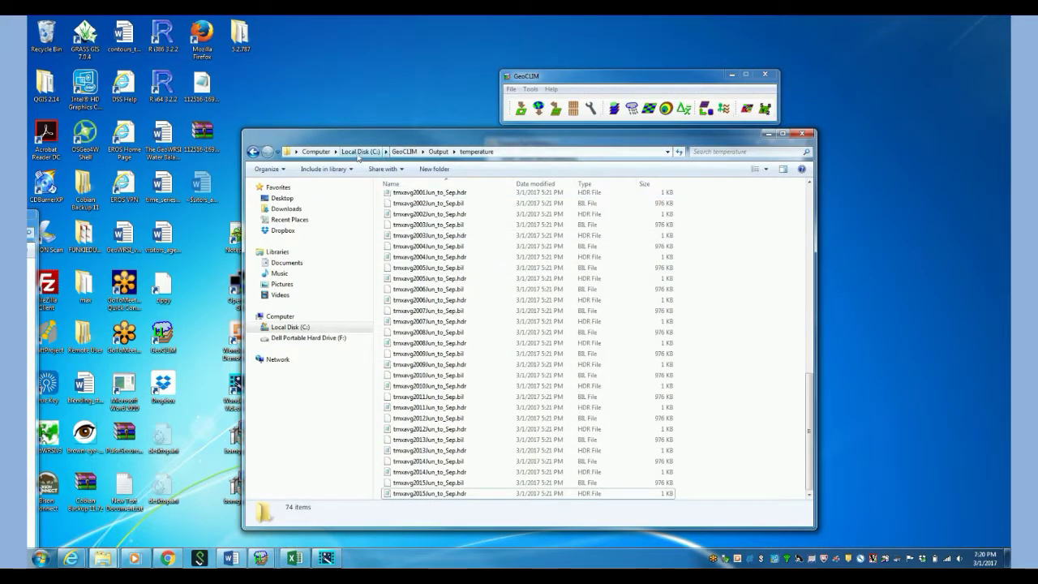
left_click(360, 151)
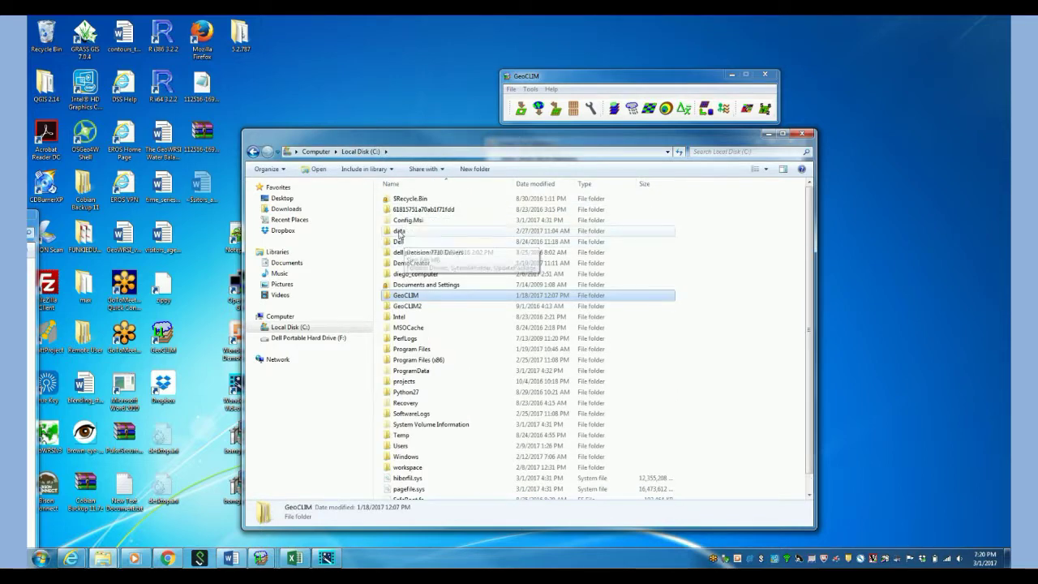
double_click(399, 230)
left_click(412, 318)
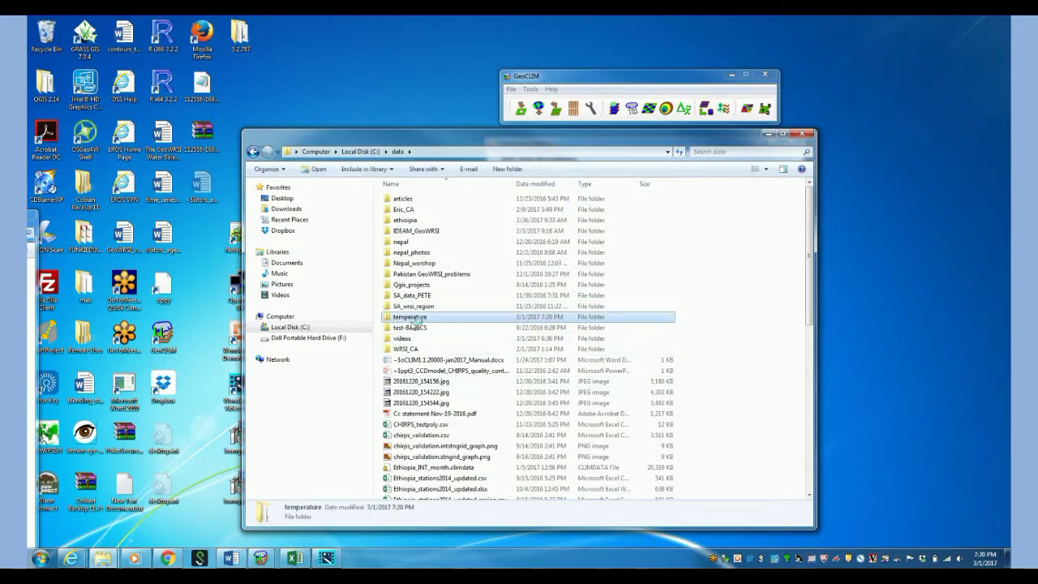
double_click(414, 321)
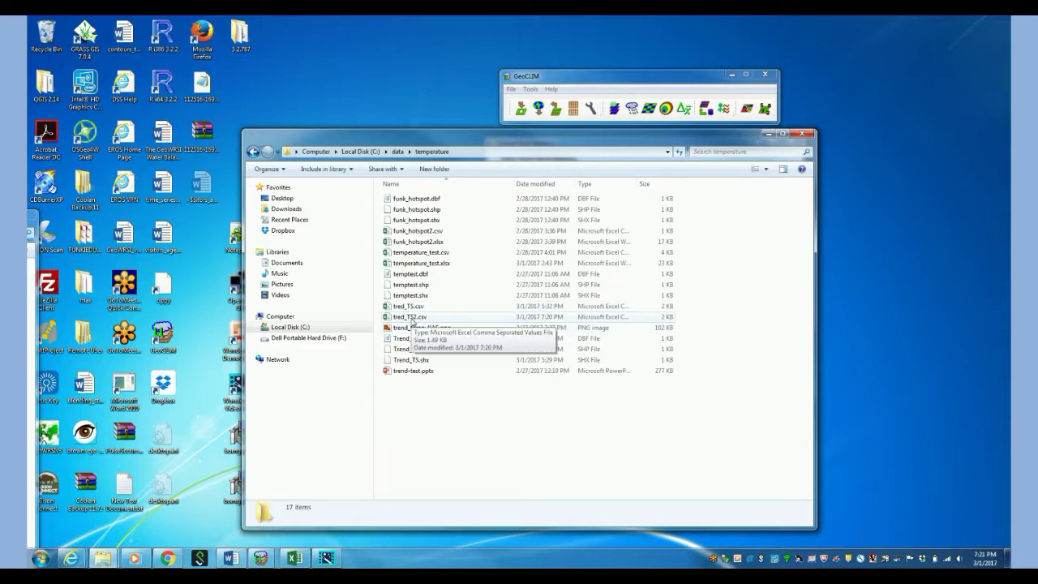
Step: Open tred_TS2.csv in Excel using Open with
right_click(413, 319)
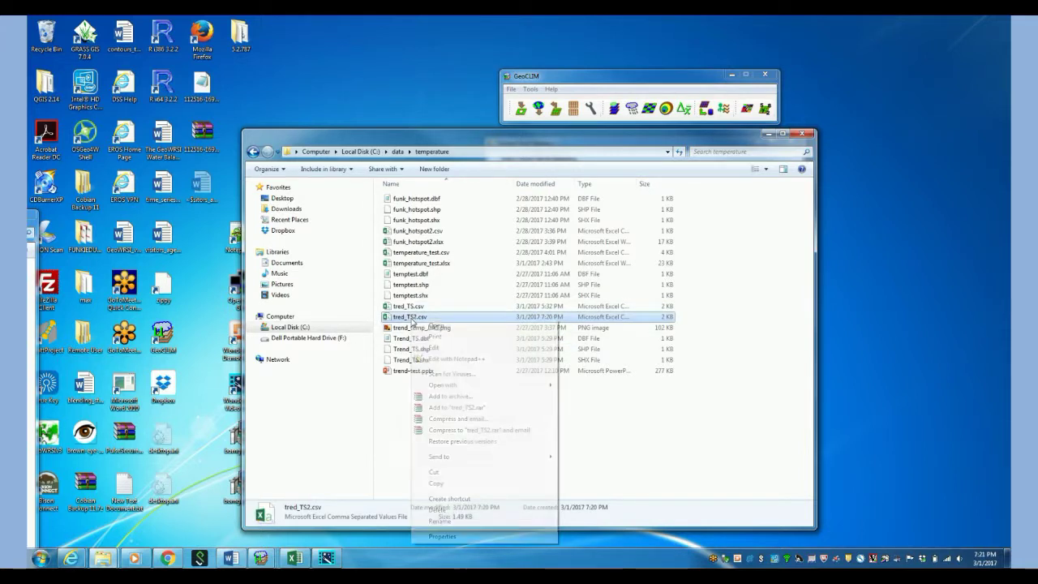
mouse_move(442, 384)
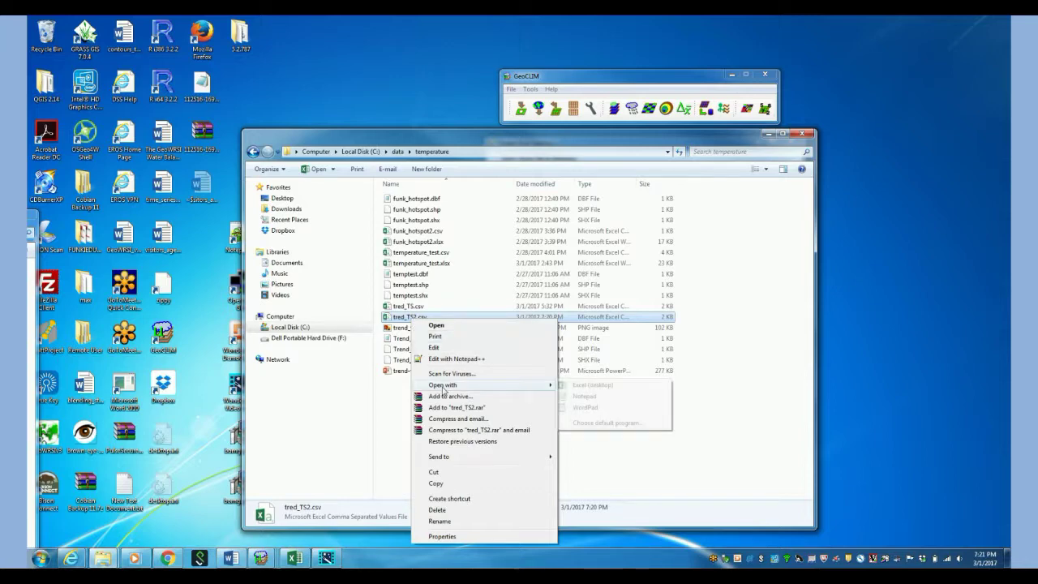
left_click(588, 385)
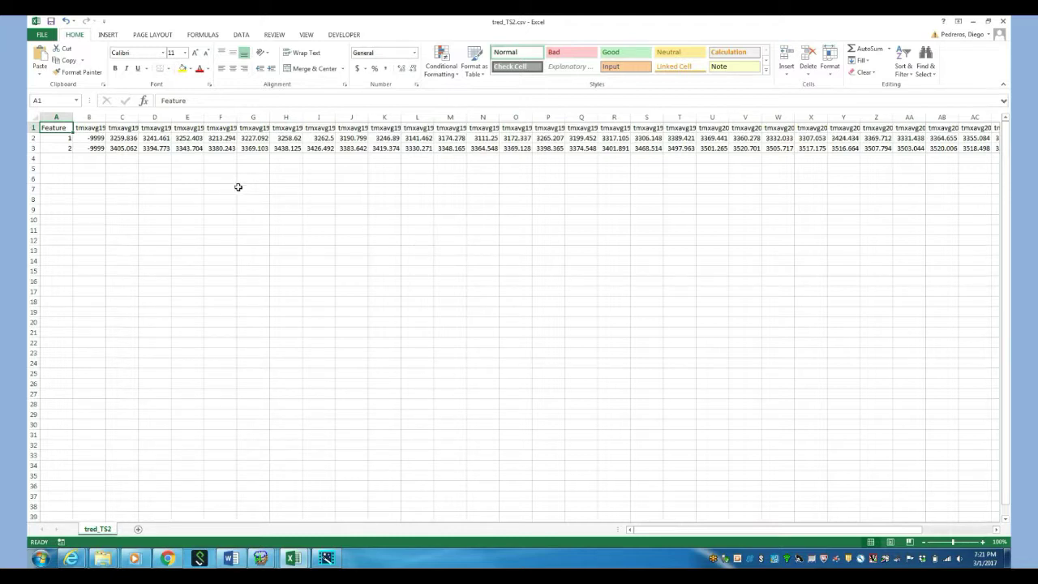
Step: Check the feature rows and widen column B to reveal its full header name
left_click(32, 138)
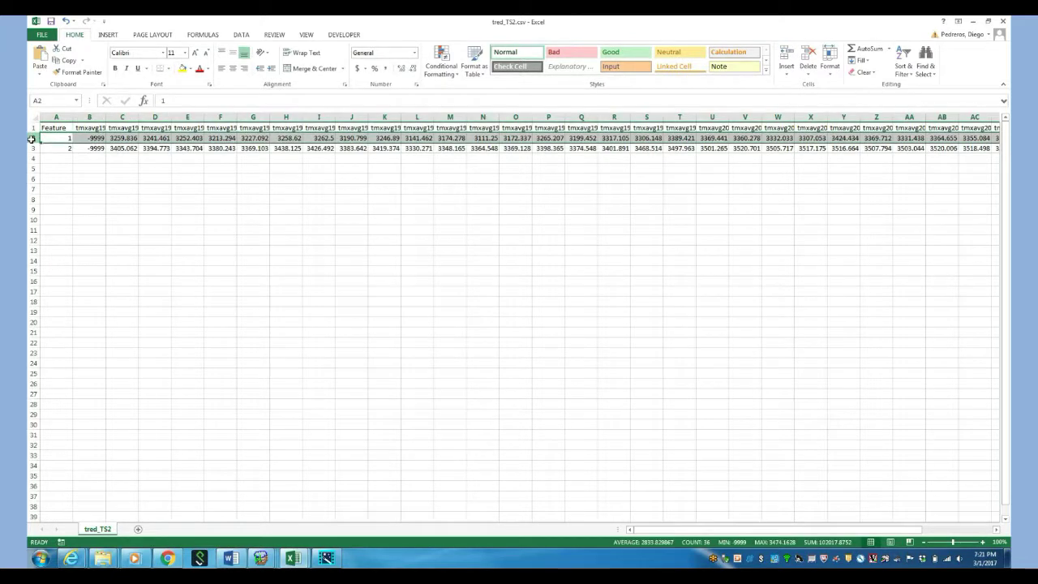
left_click(30, 148)
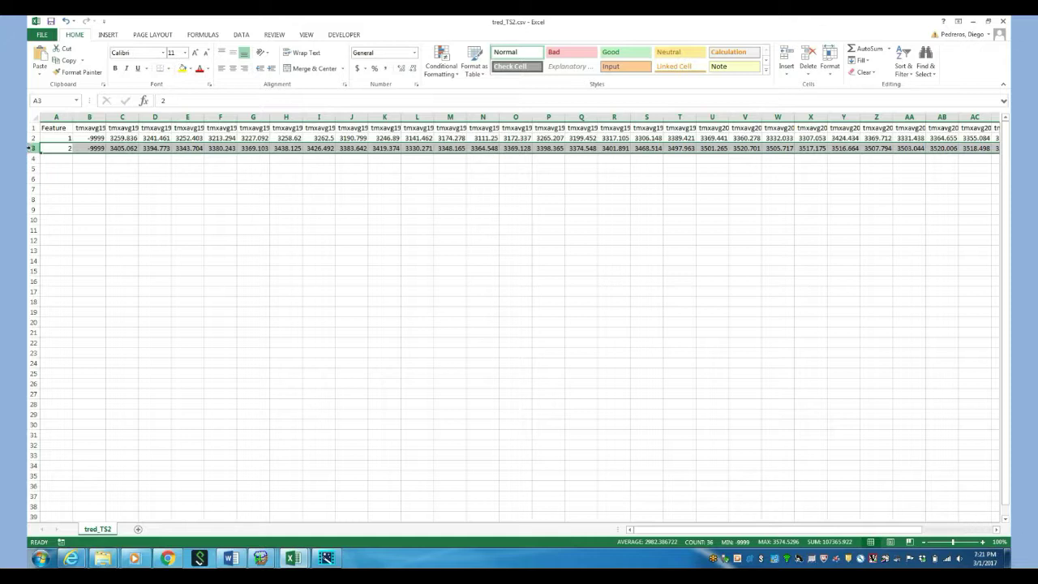
left_click(97, 127)
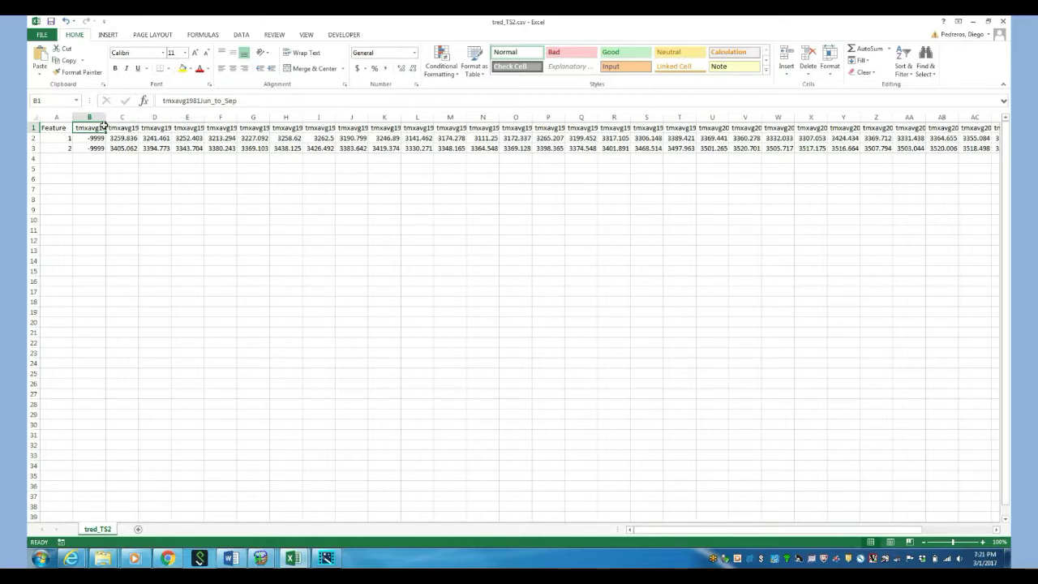
left_click_drag(106, 117, 132, 117)
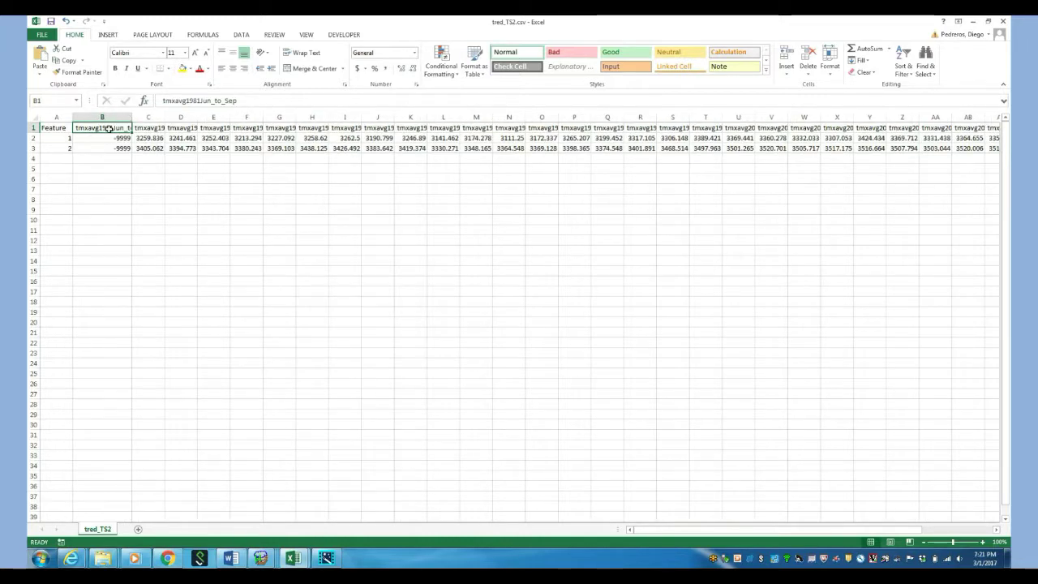
Step: Relabel headers B1 and C1 as the years 1981 and 1982 and select them
type("19")
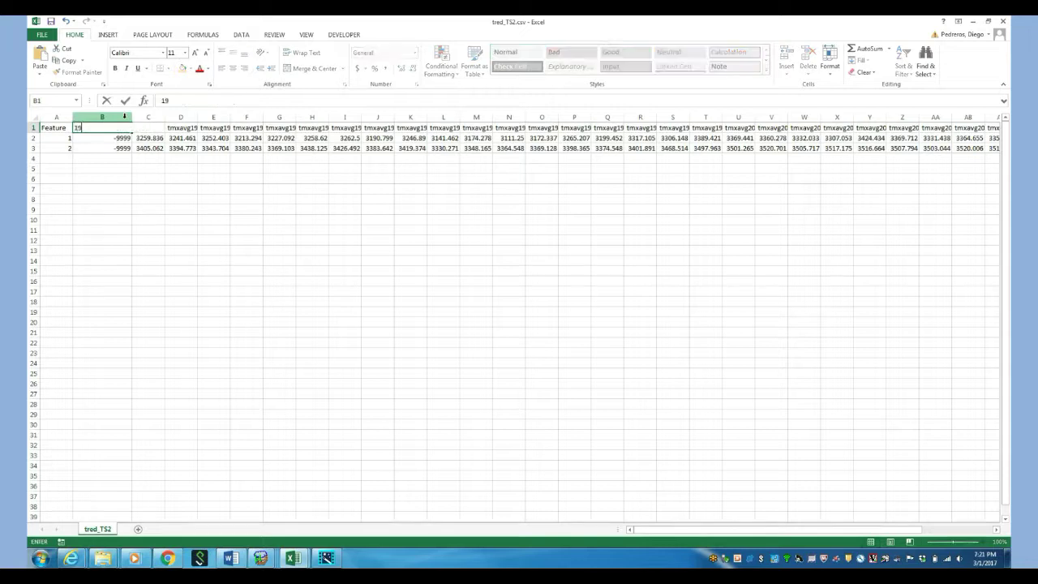
type("81")
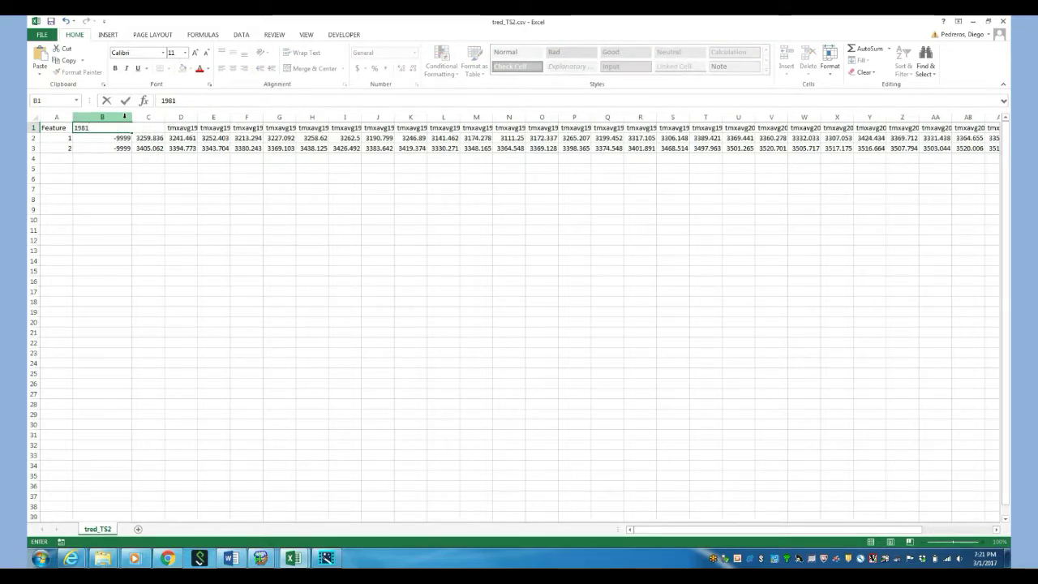
key("Tab")
type("1")
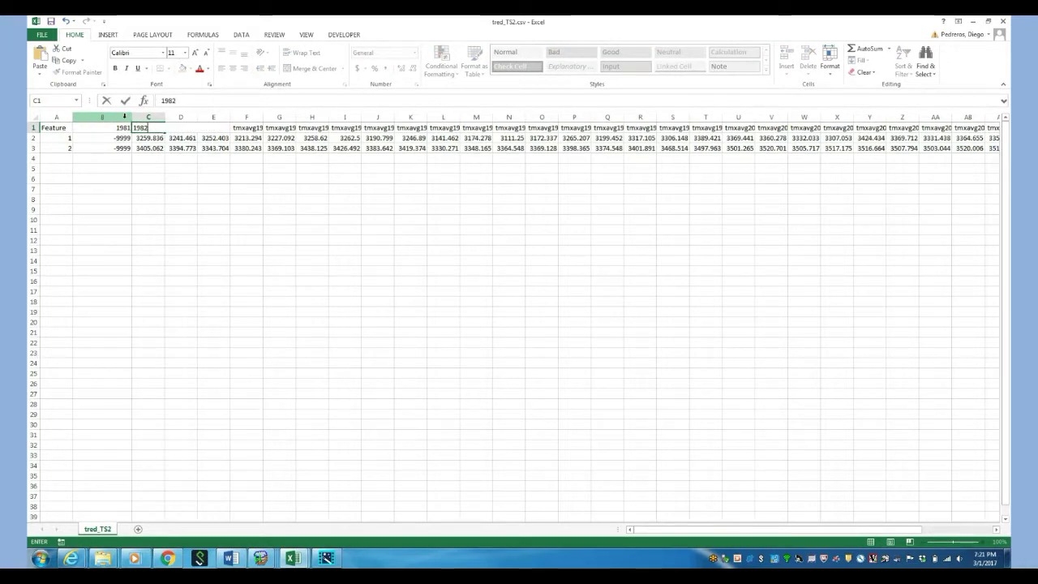
key("Tab")
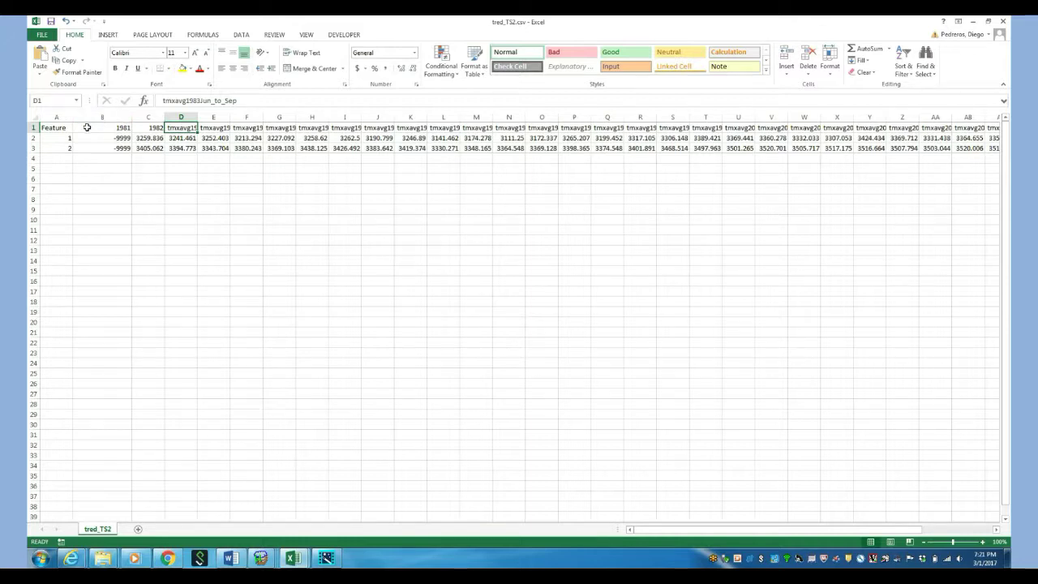
left_click_drag(90, 128, 941, 128)
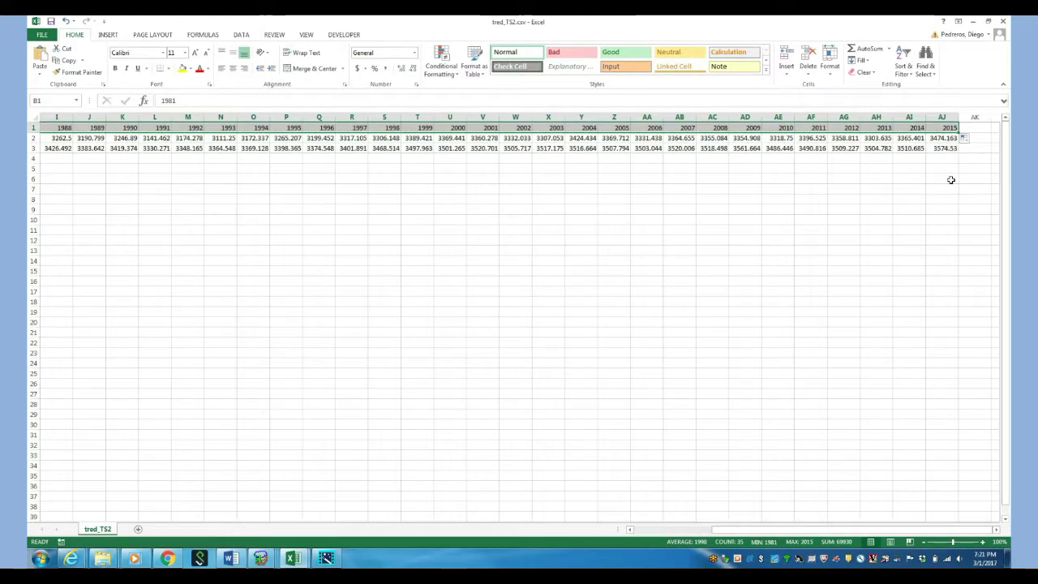
Step: Fill the year headers through 2015, then select the 1982–2015 headers with feature 1's values
left_click_drag(888, 531, 762, 538)
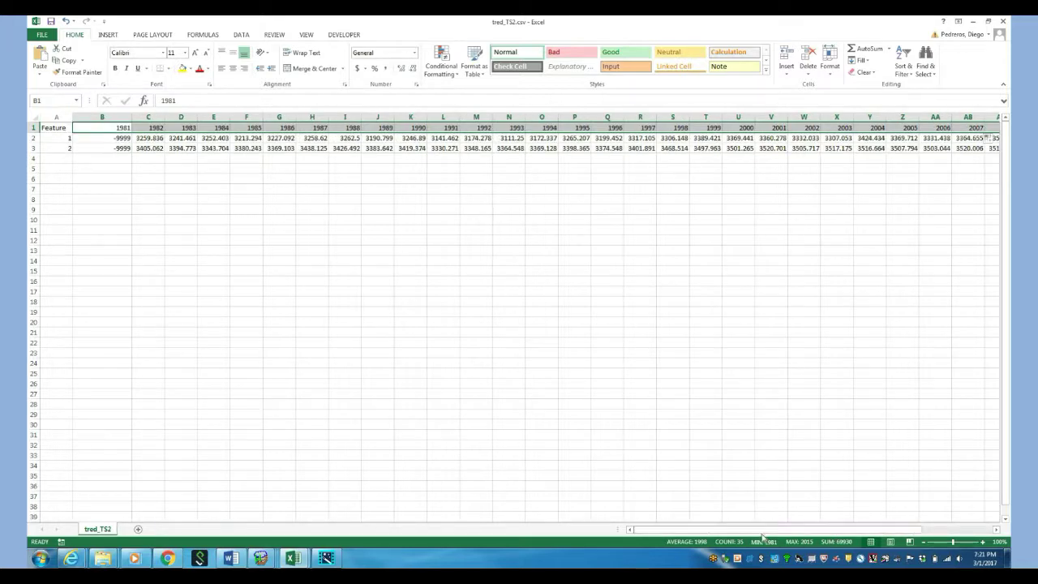
left_click(150, 138)
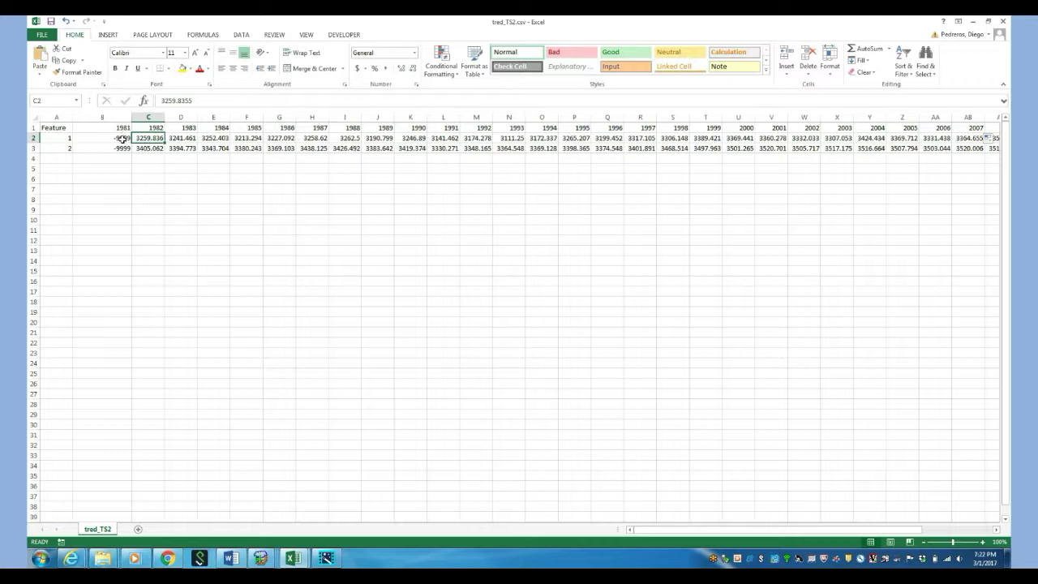
left_click(125, 138)
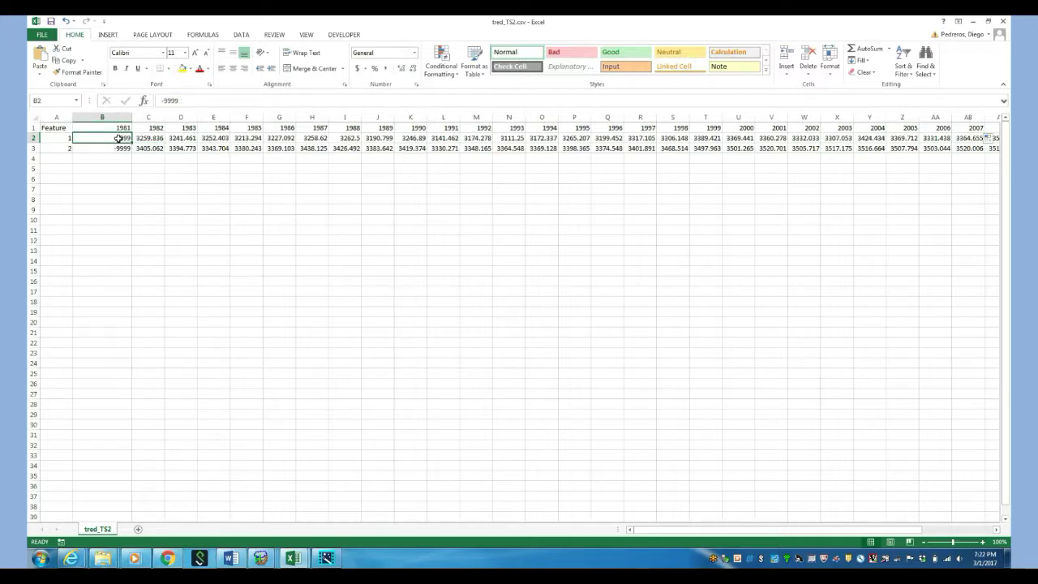
left_click(145, 138)
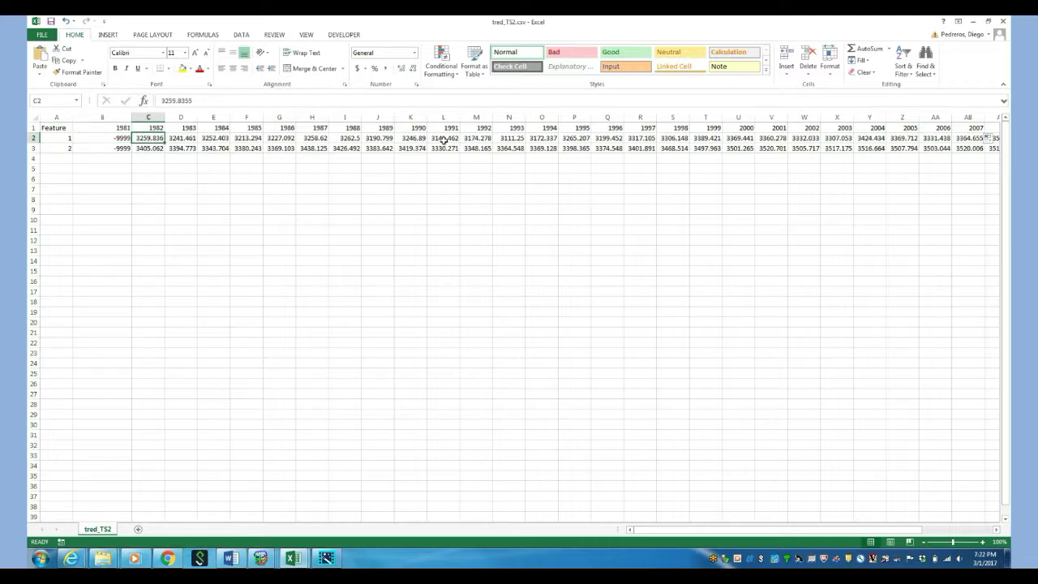
left_click_drag(735, 529, 777, 532)
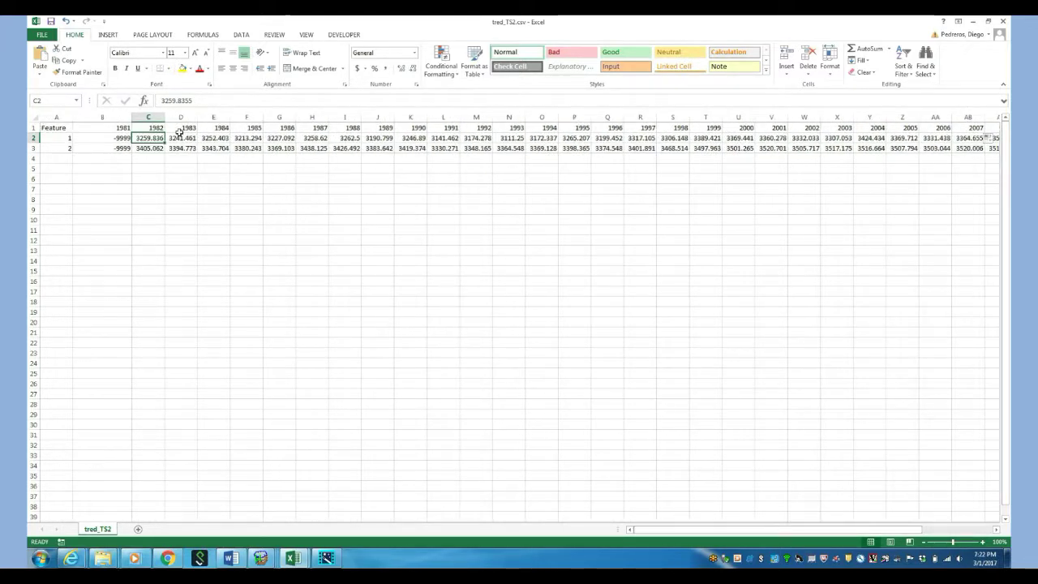
left_click(144, 127)
left_click_drag(144, 127, 937, 140)
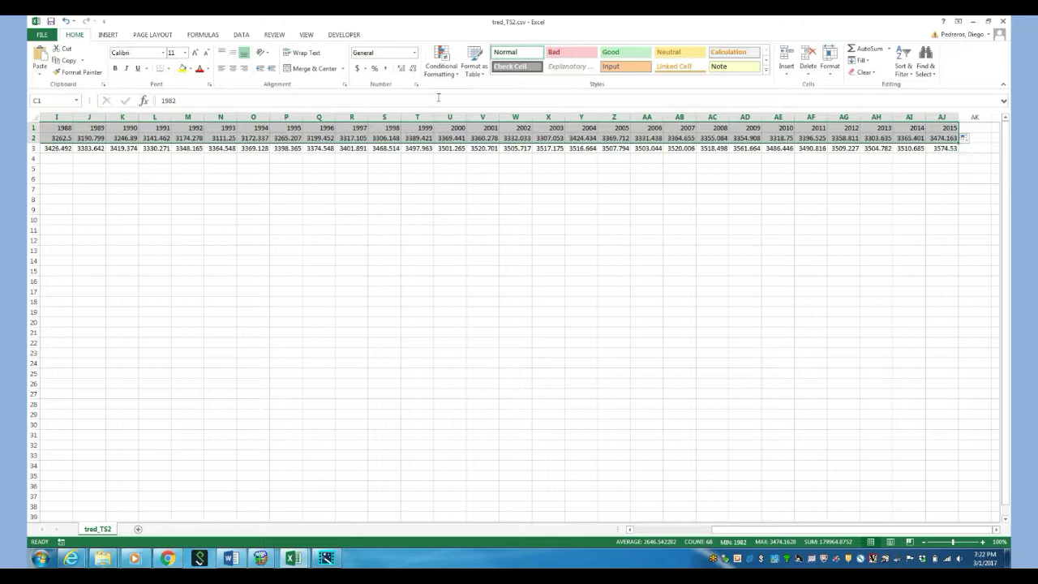
Step: Insert a scatter chart of the selected years and values, widening it on both sides
left_click(108, 35)
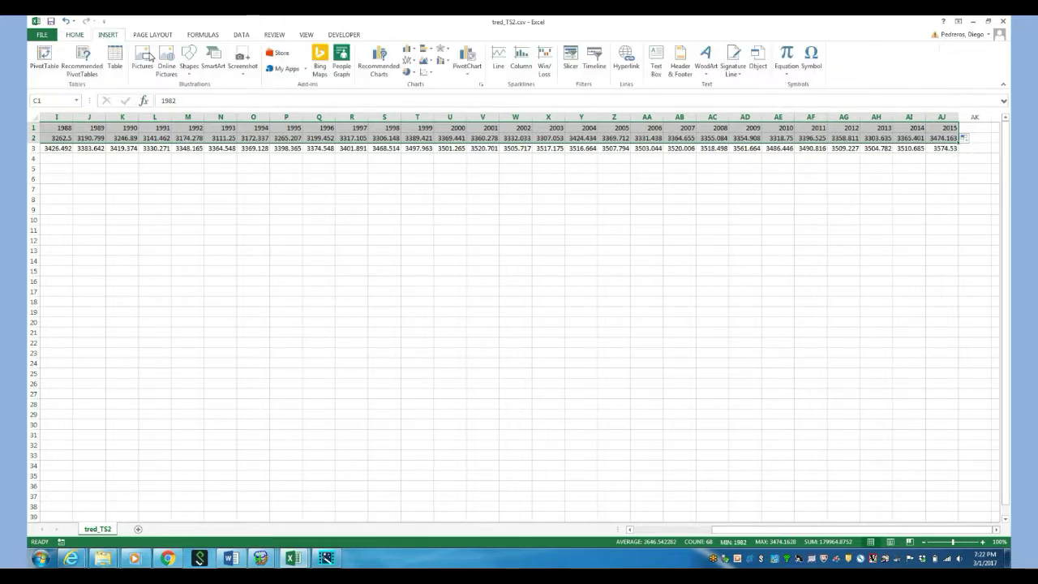
left_click(424, 71)
left_click(431, 105)
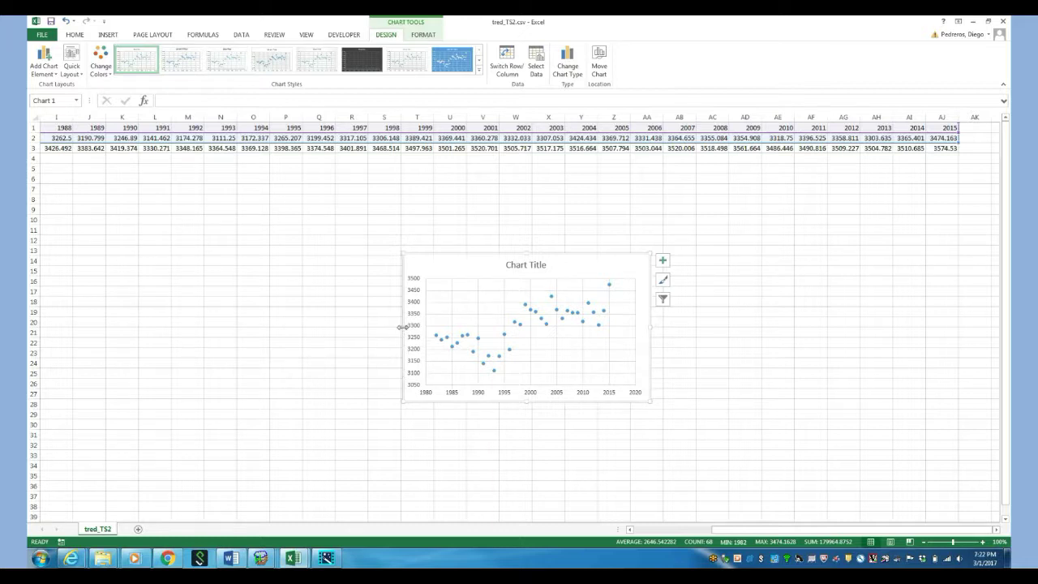
left_click_drag(402, 327, 156, 321)
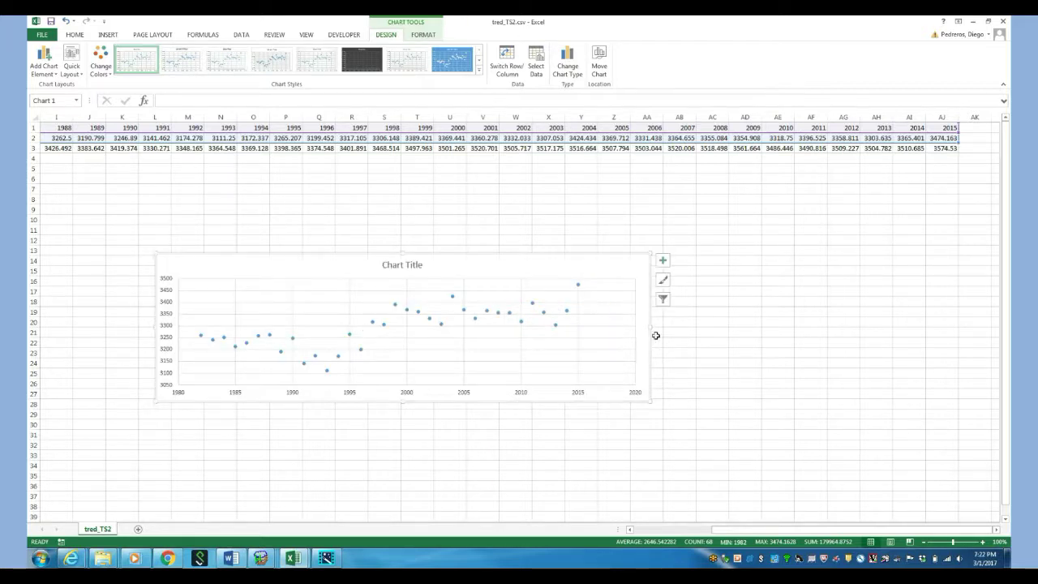
left_click_drag(651, 329, 729, 328)
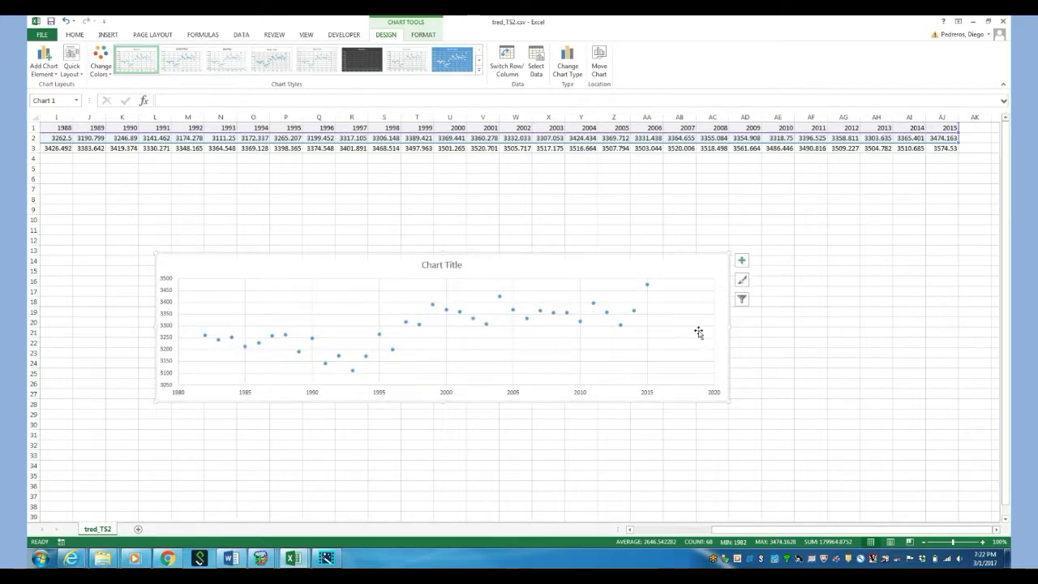
left_click(566, 313)
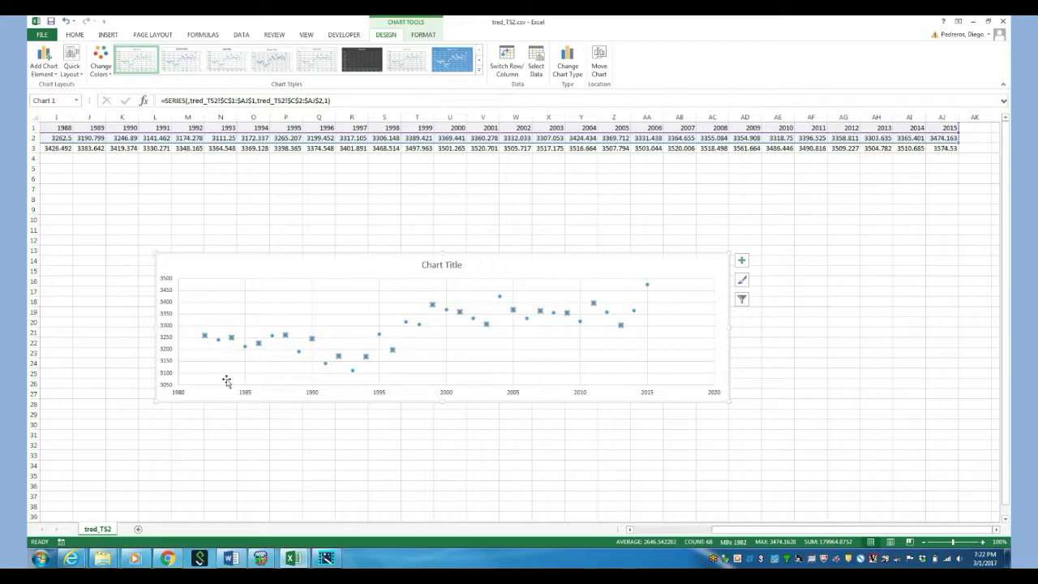
Step: Add a linear trendline showing y = 8.199x - 9094.1 and R² = 0.5276, moving its label up-left
right_click(393, 349)
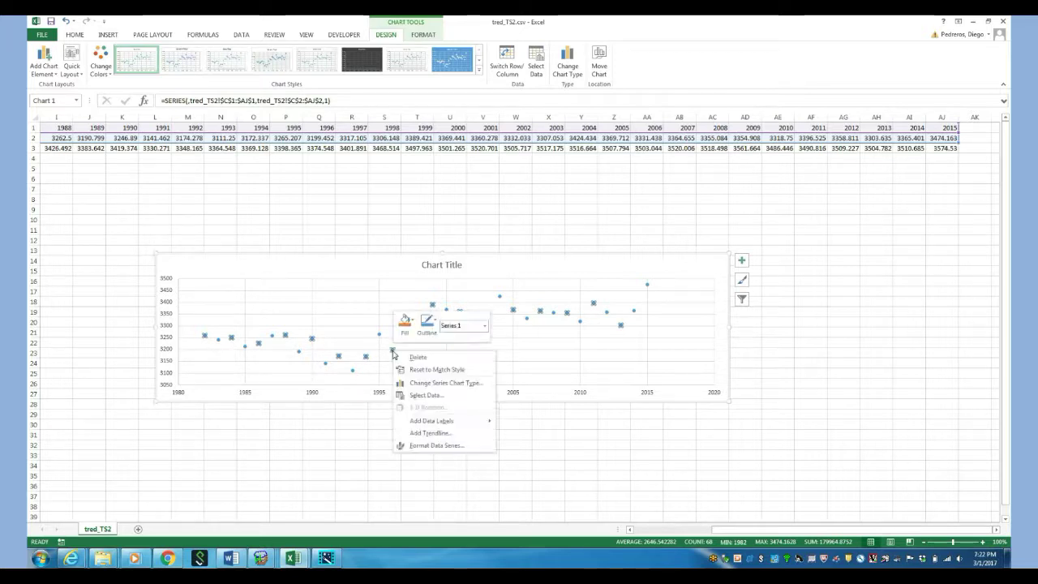
key("Escape")
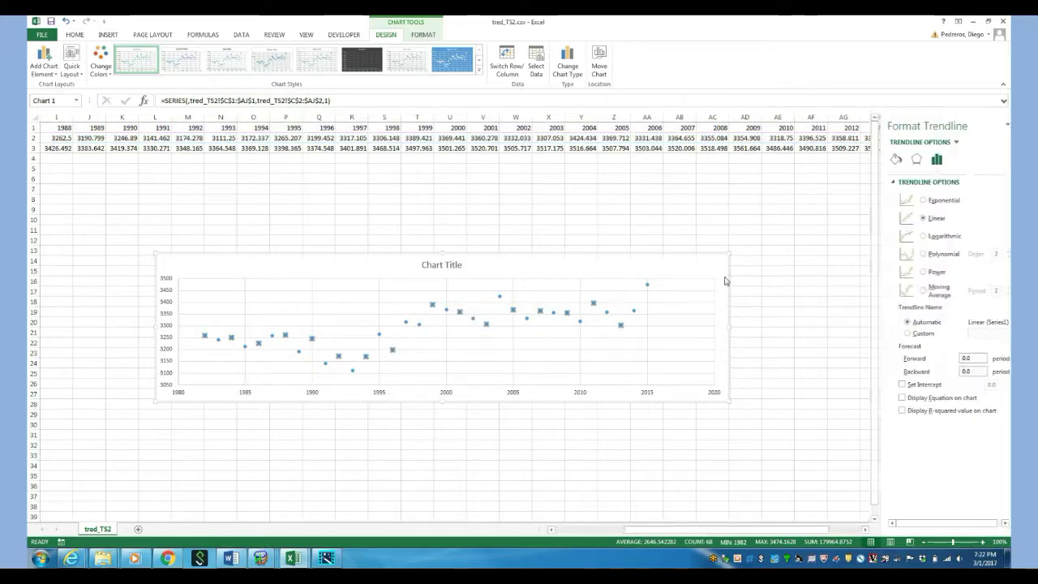
left_click(887, 399)
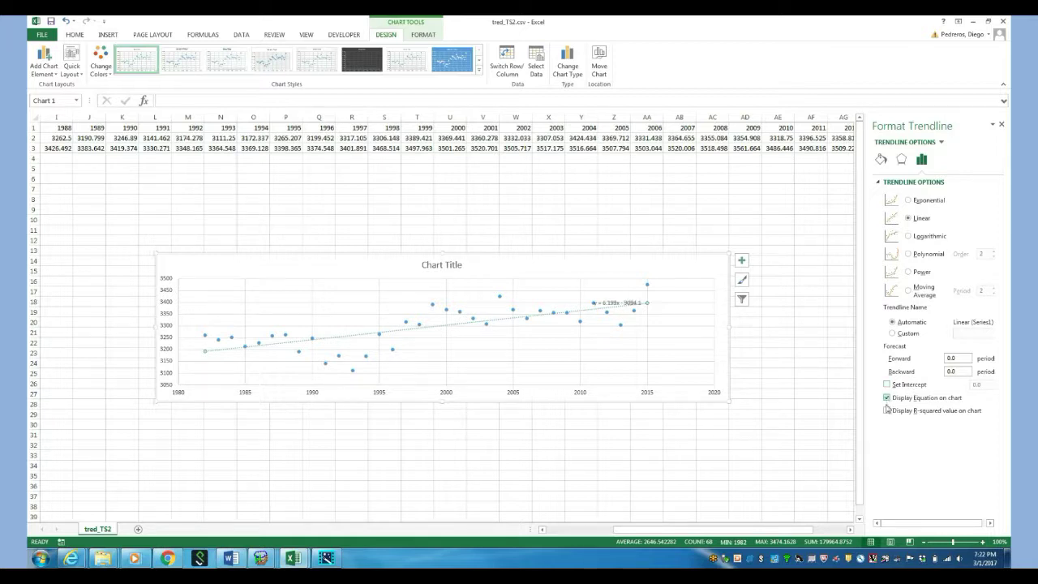
left_click(886, 411)
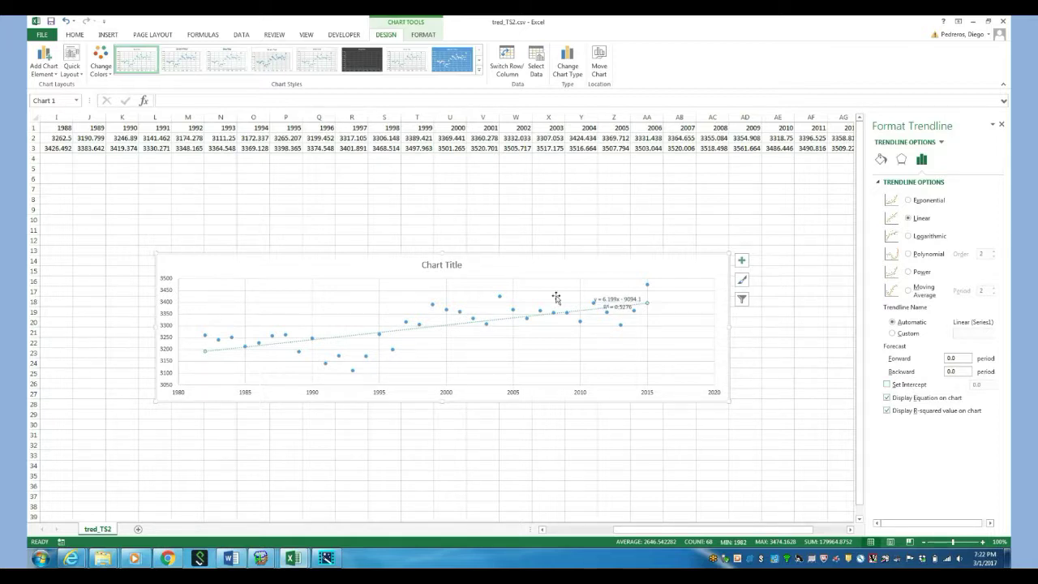
left_click(616, 298)
left_click_drag(616, 299, 346, 280)
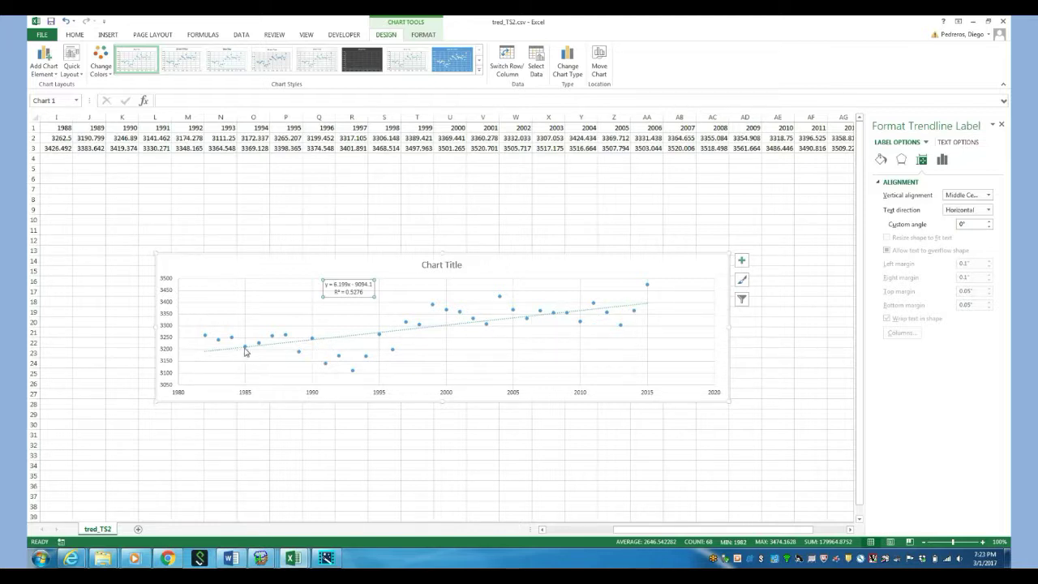
left_click(446, 310)
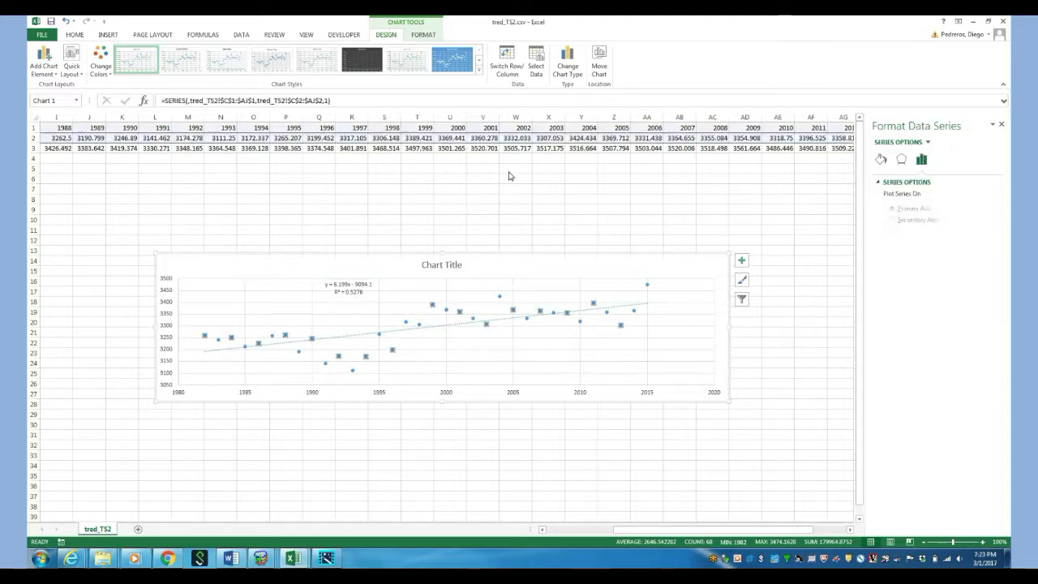
Step: Shift the series to row 3's feature 2 values and nudge the new equation label
left_click_drag(528, 144, 528, 153)
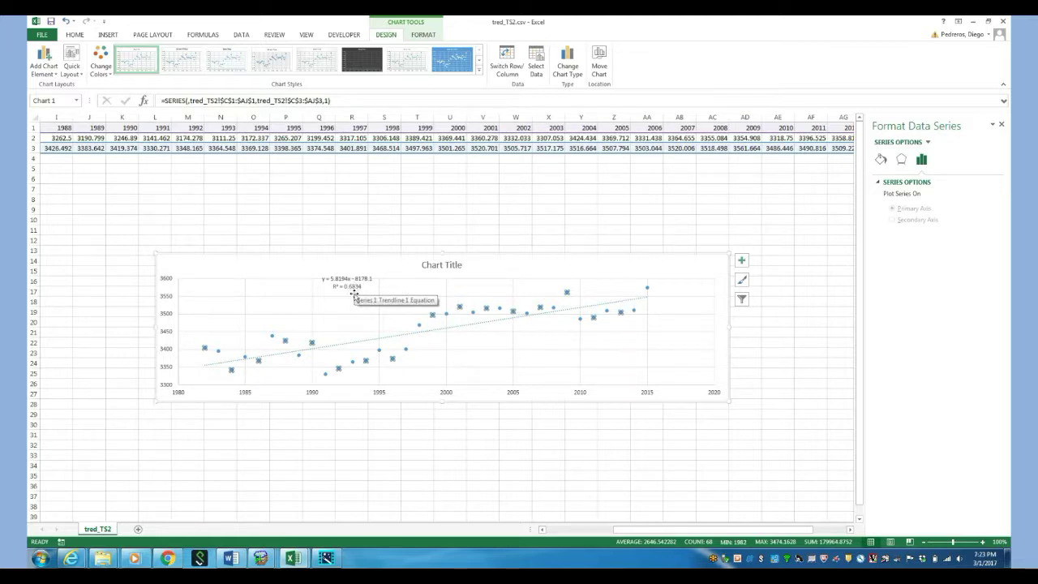
left_click(357, 287)
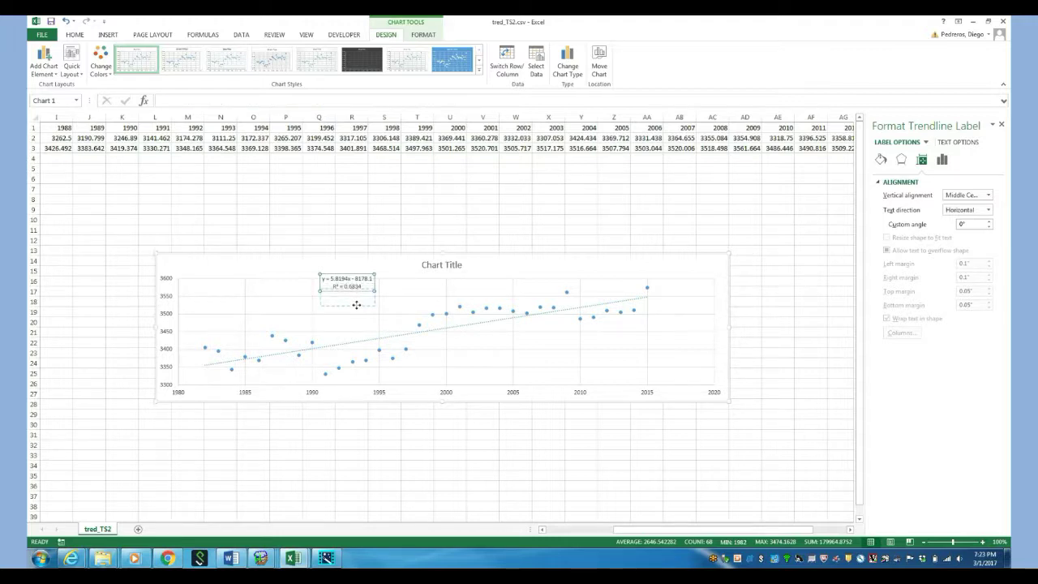
left_click_drag(356, 305, 356, 306)
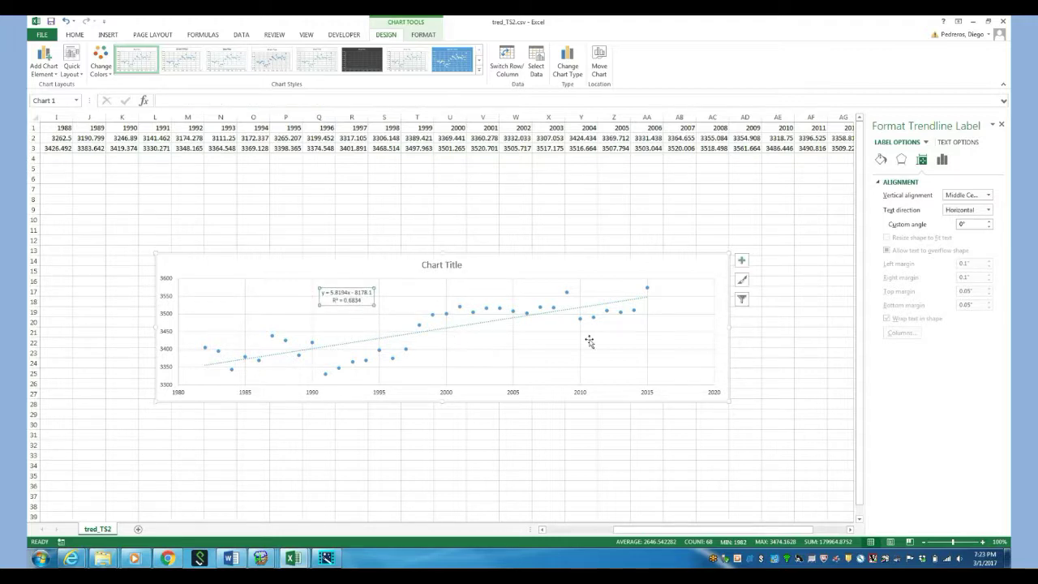
left_click(782, 343)
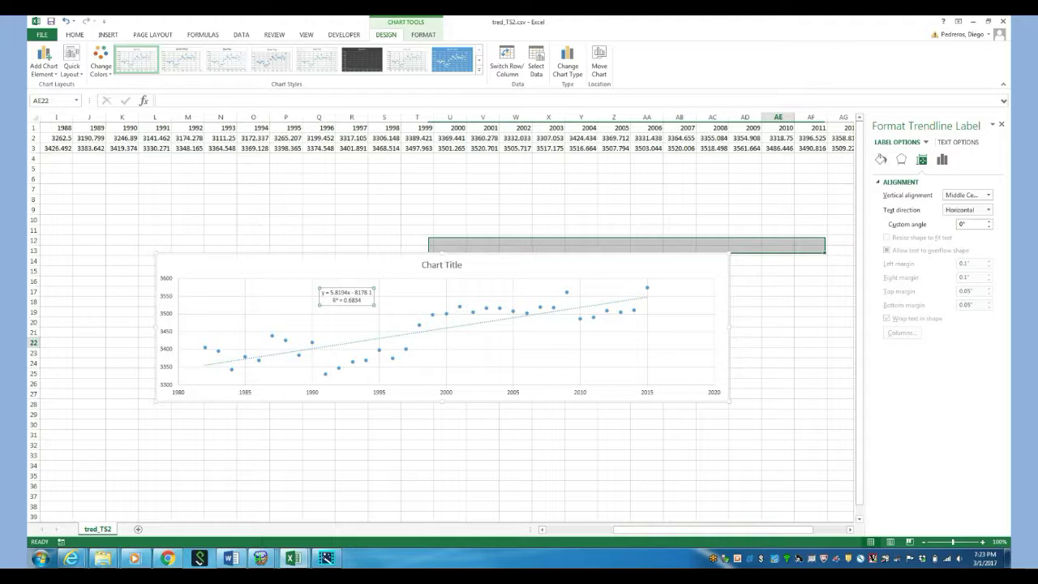